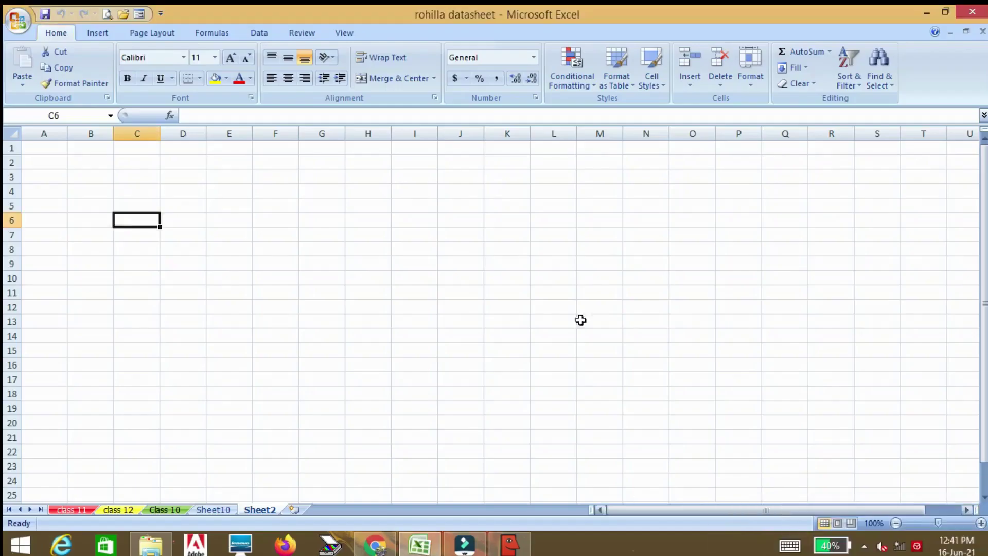
- Show the Insert ribbon commands and select cell D6 for the first link
click(98, 35)
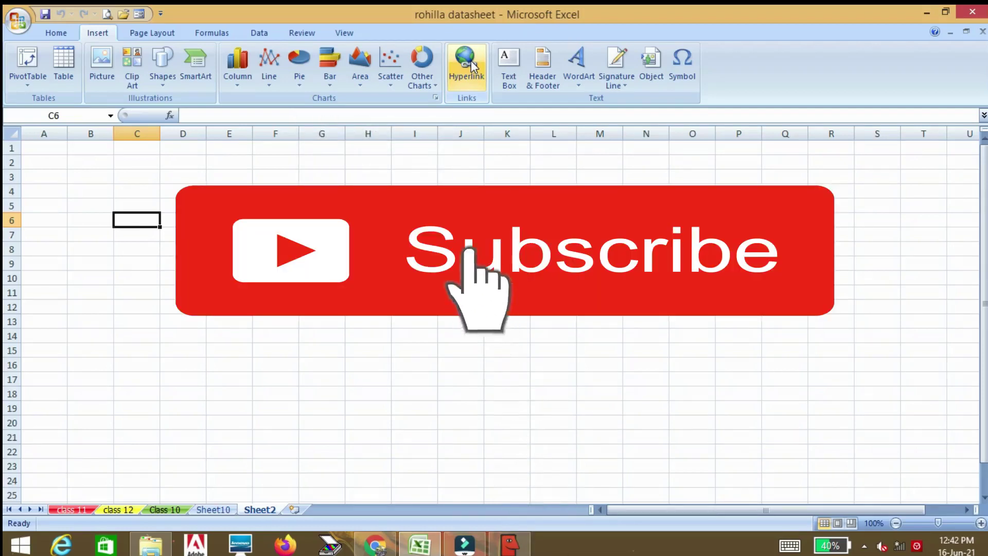
click(170, 220)
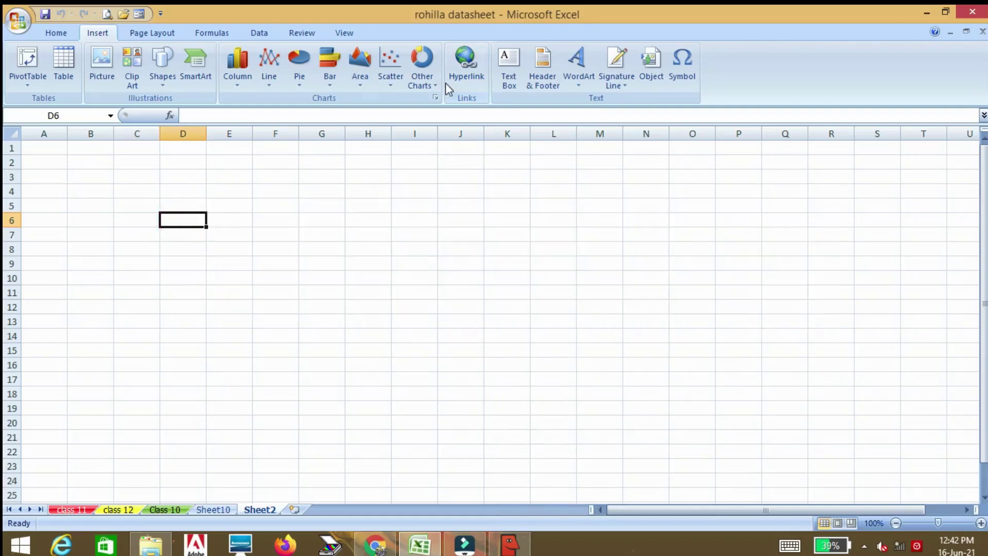
- Open Insert Hyperlink for D6, preview each link type, and return to Existing File or Web Page
click(468, 70)
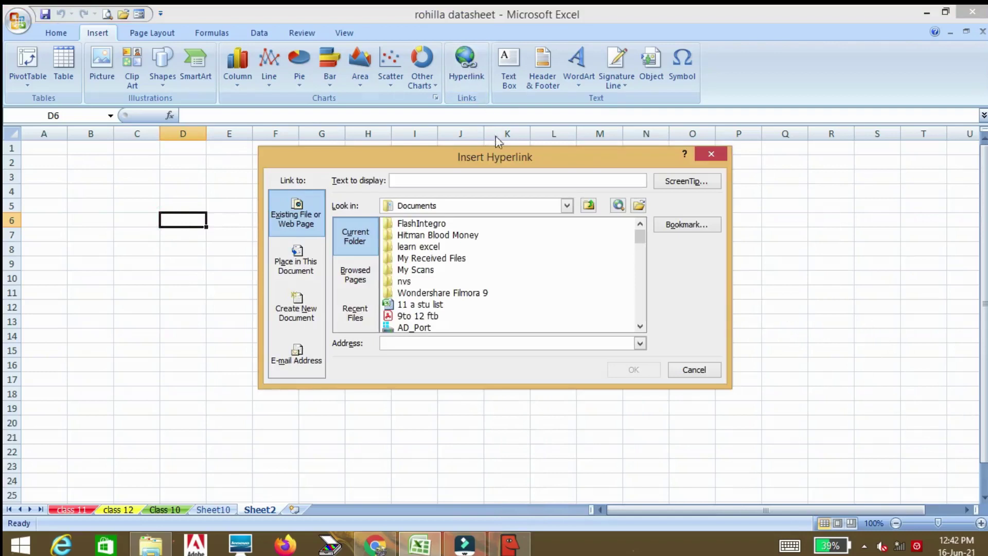
mouse_move(498, 163)
mouse_down()
mouse_move(512, 144)
mouse_move(447, 156)
mouse_up()
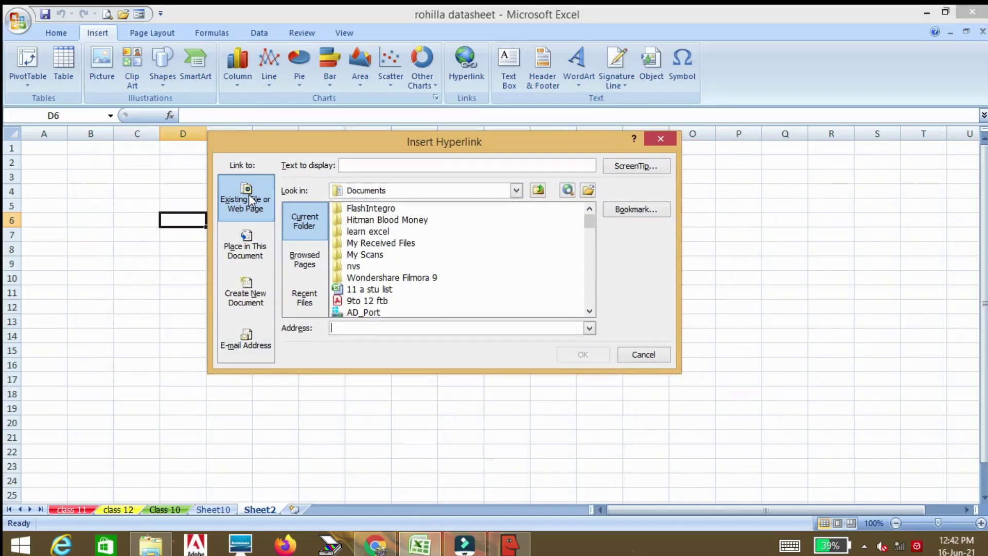
click(251, 253)
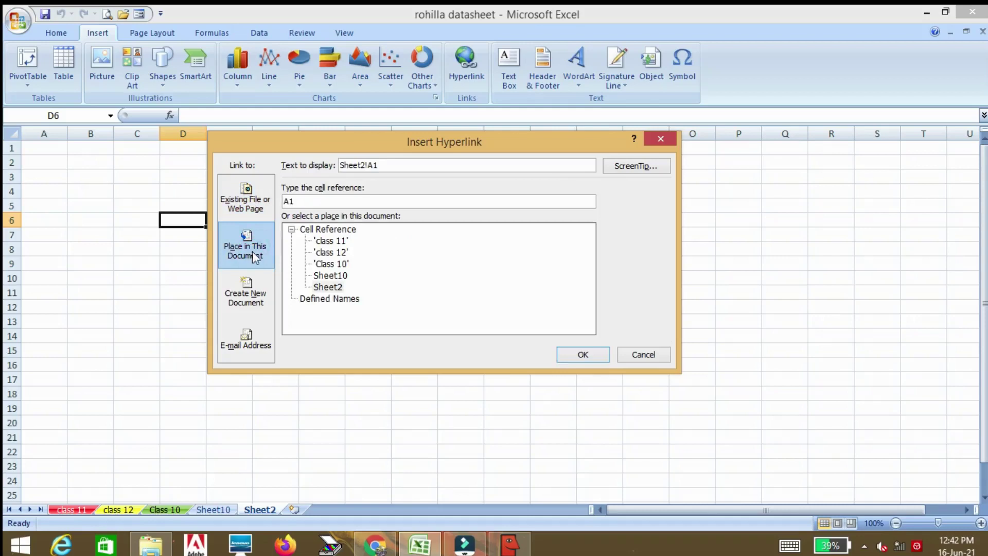
click(257, 297)
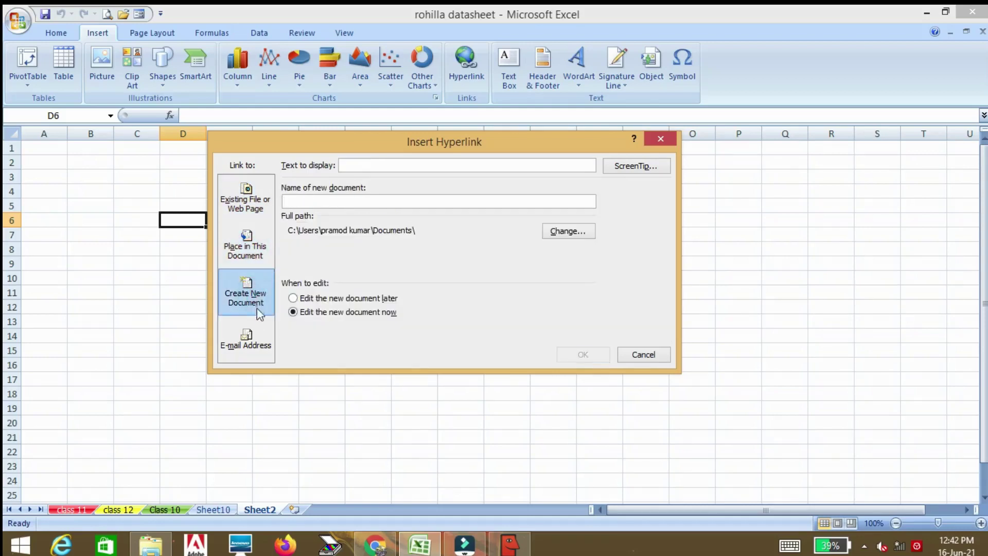
click(255, 341)
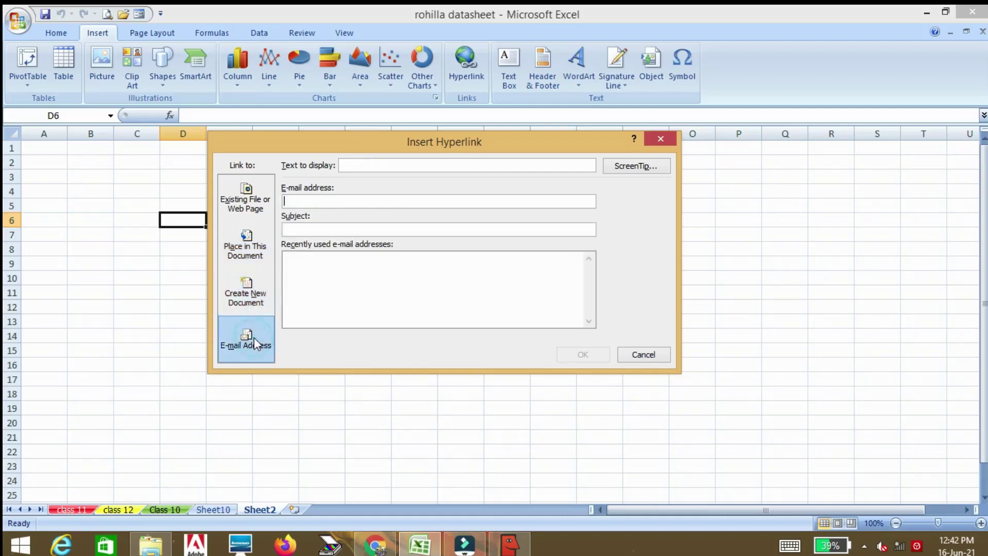
click(259, 200)
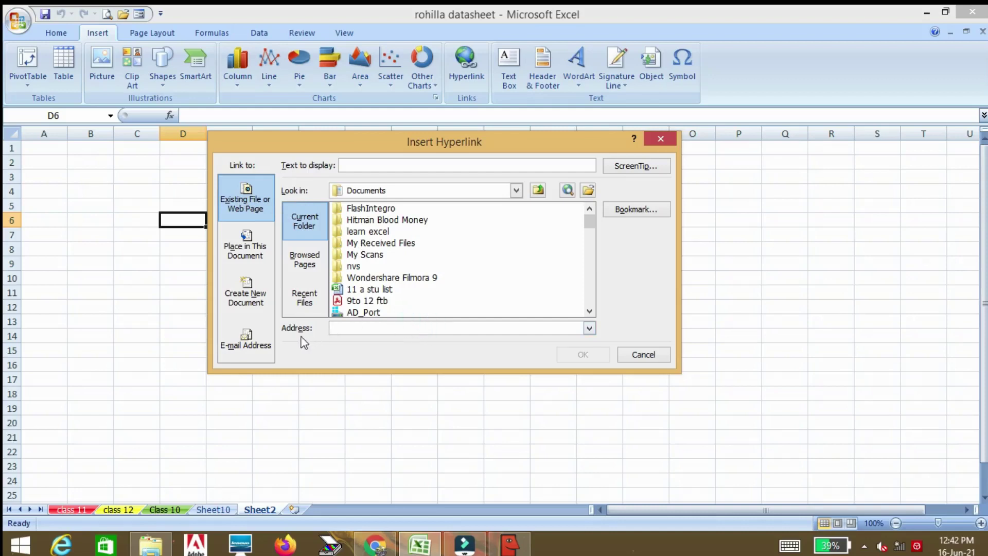
click(348, 328)
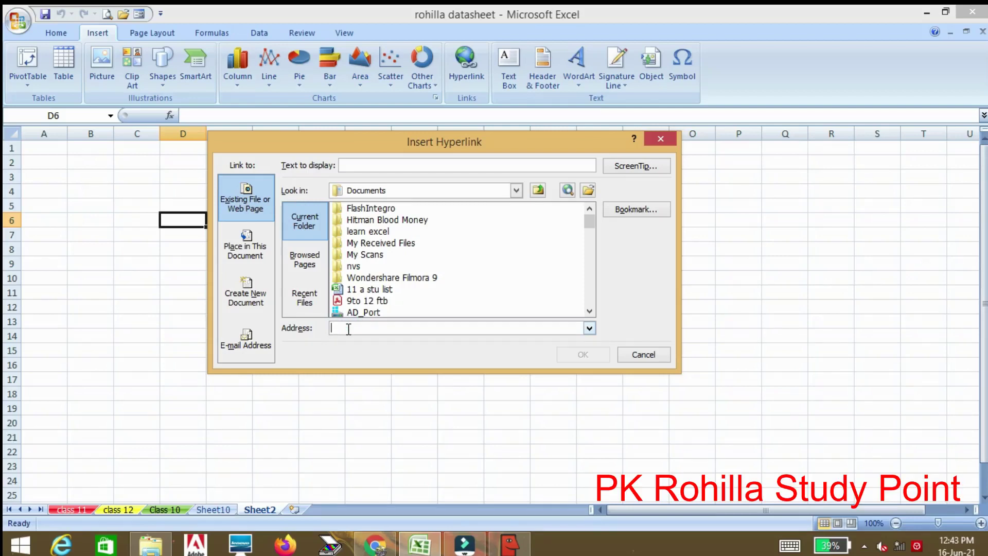
text(http://www.GOOGLE.COM)
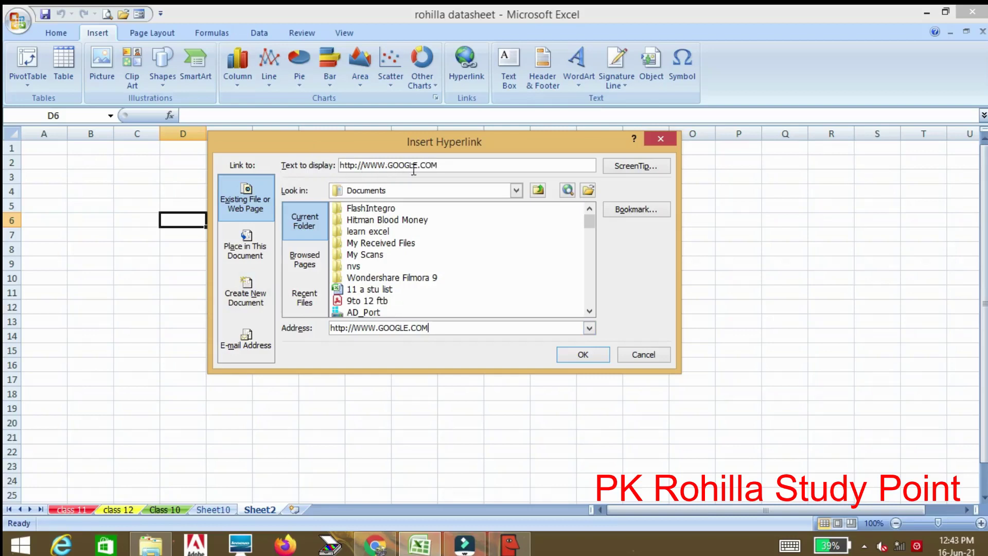
drag(446, 165, 283, 168)
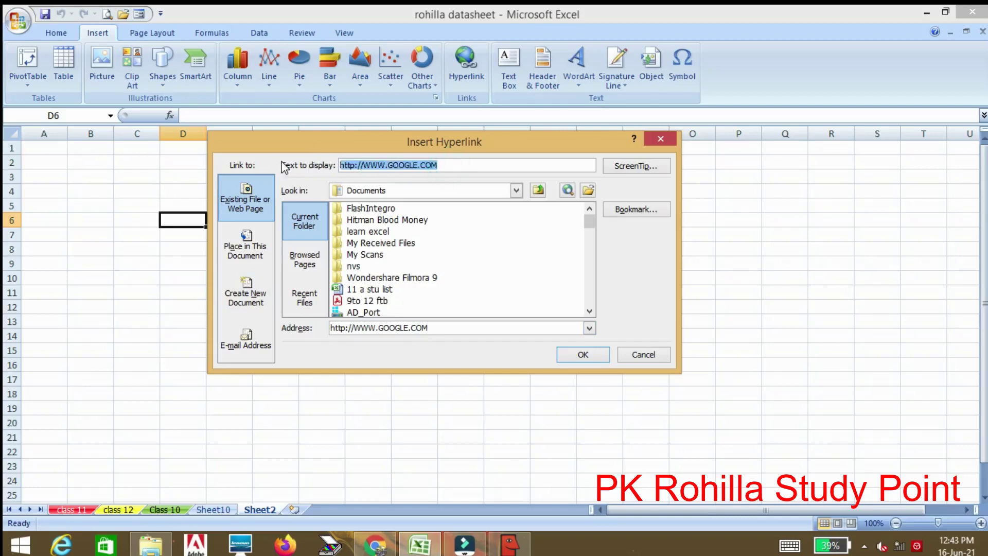
key(BackSpace)
text(g)
key(BackSpace)
key(Caps_Lock)
text(Go to)
key(BackSpace)
key(BackSpace)
key(BackSpace)
key(BackSpace)
key(BackSpace)
text(Cl)
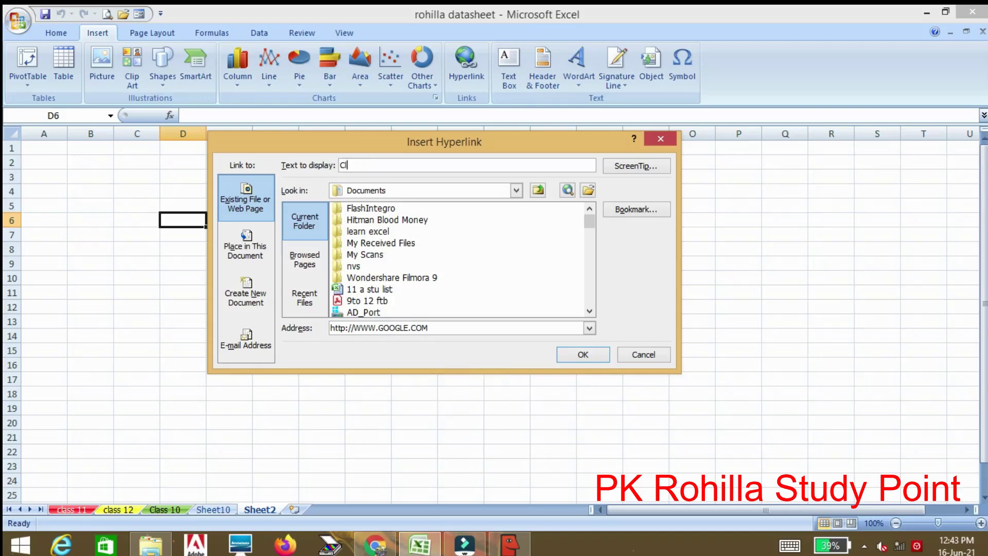
text(ick her)
text(e )
text(to google)
click(579, 356)
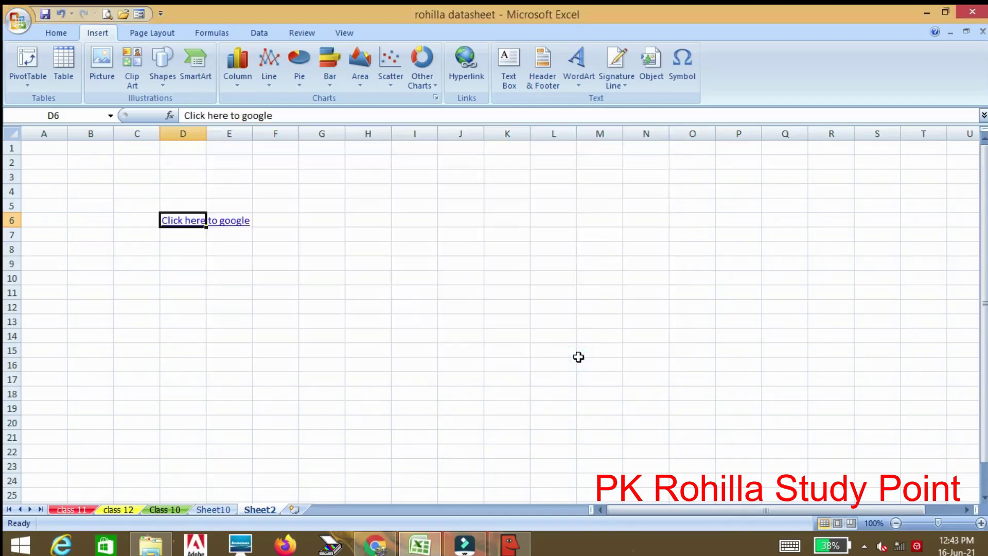
- Widen column D to fit the link text and follow the Google link in D6
drag(206, 133, 269, 147)
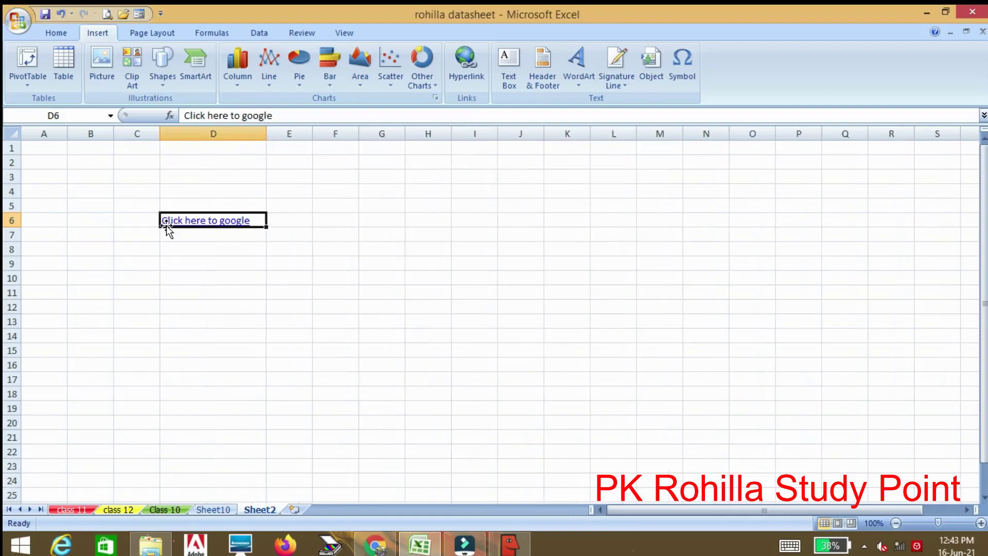
click(231, 224)
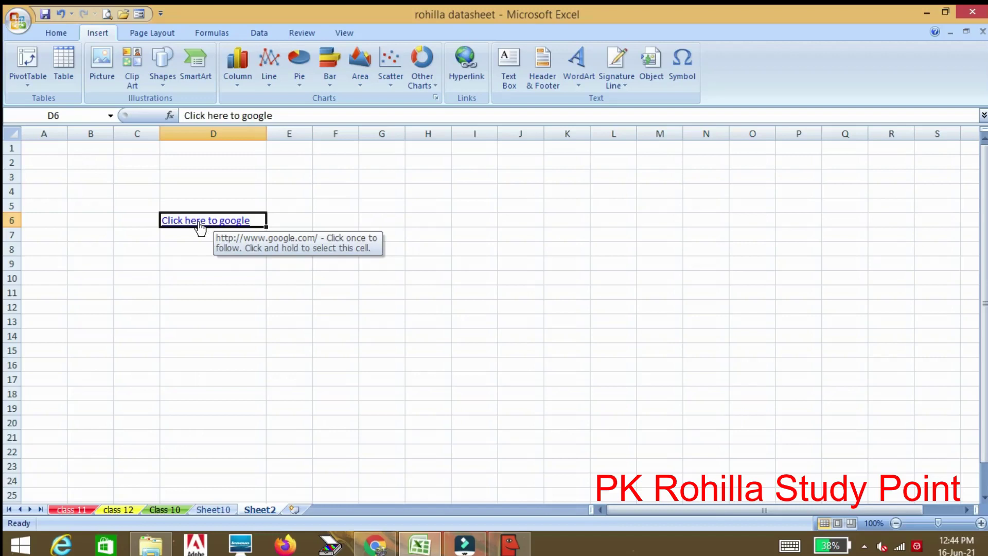
click(201, 227)
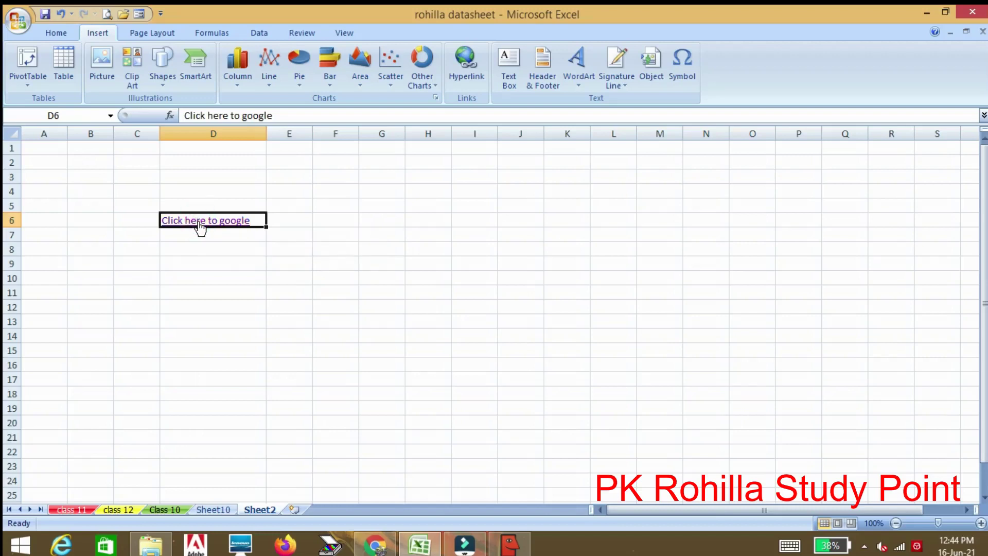
- Open the Google homepage in Chrome from the D6 link, then return to Excel
click(212, 227)
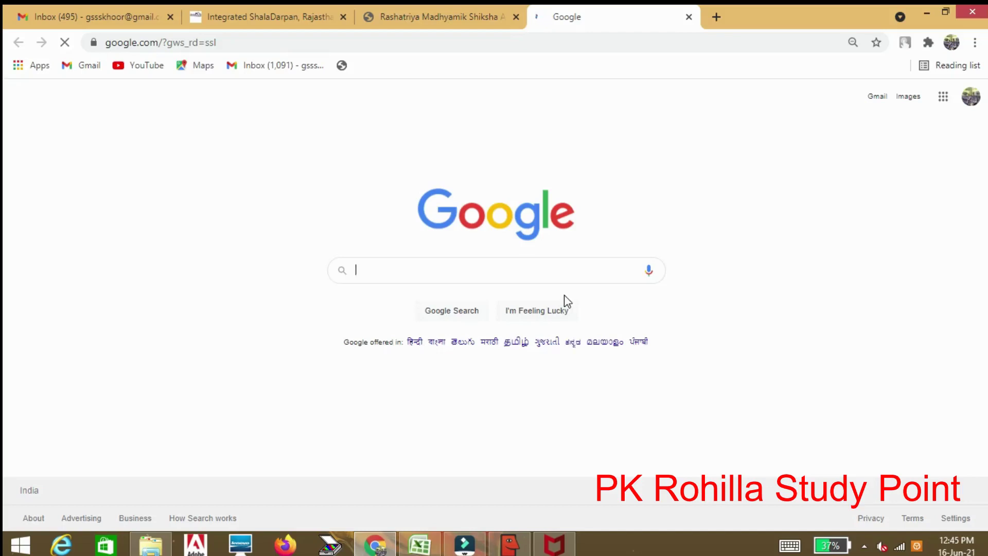
key(alt+Tab)
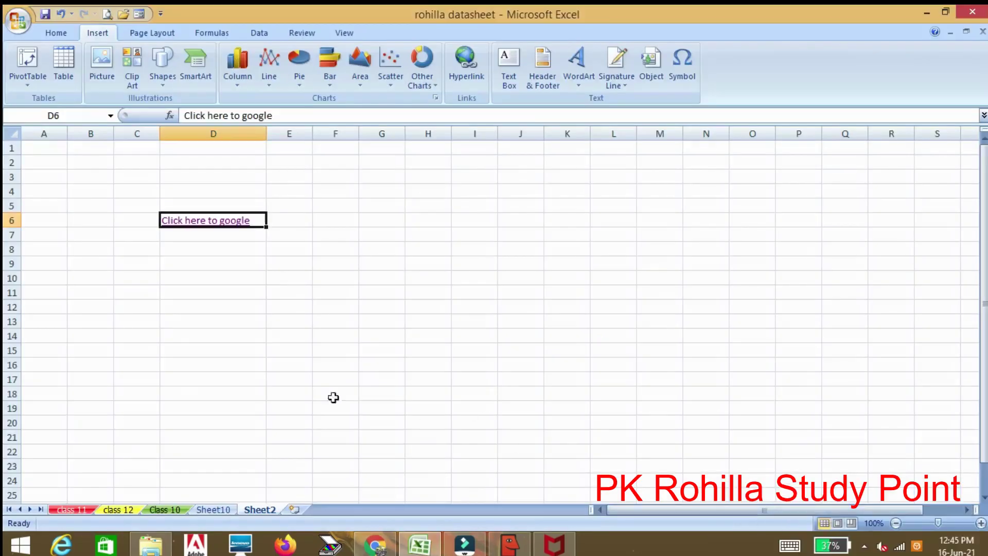
- Start a hyperlink in cell D9 and browse the Documents folder listing
click(233, 258)
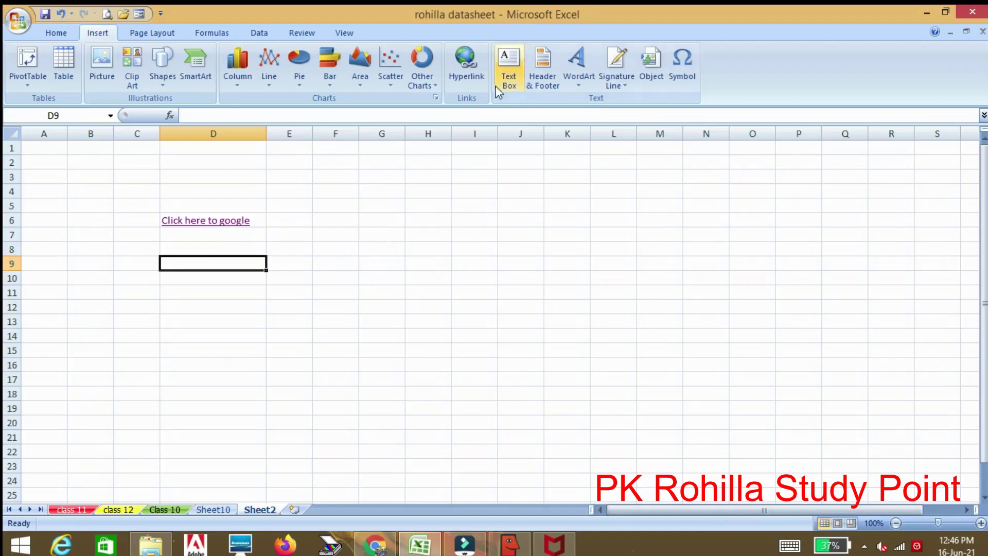
click(474, 70)
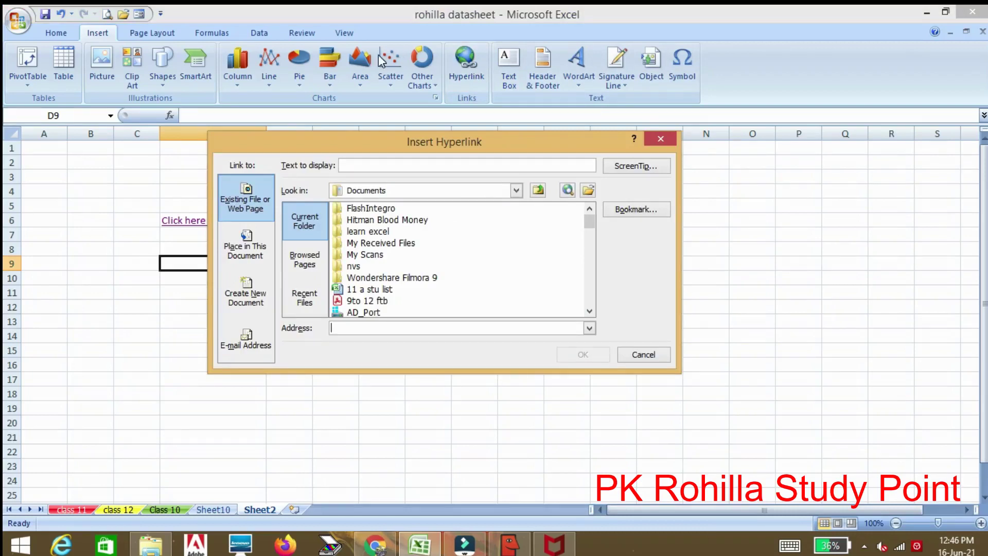
click(321, 265)
click(314, 237)
scroll(407, 282, down, 1)
scroll(406, 282, down, 1)
scroll(406, 282, down, 1)
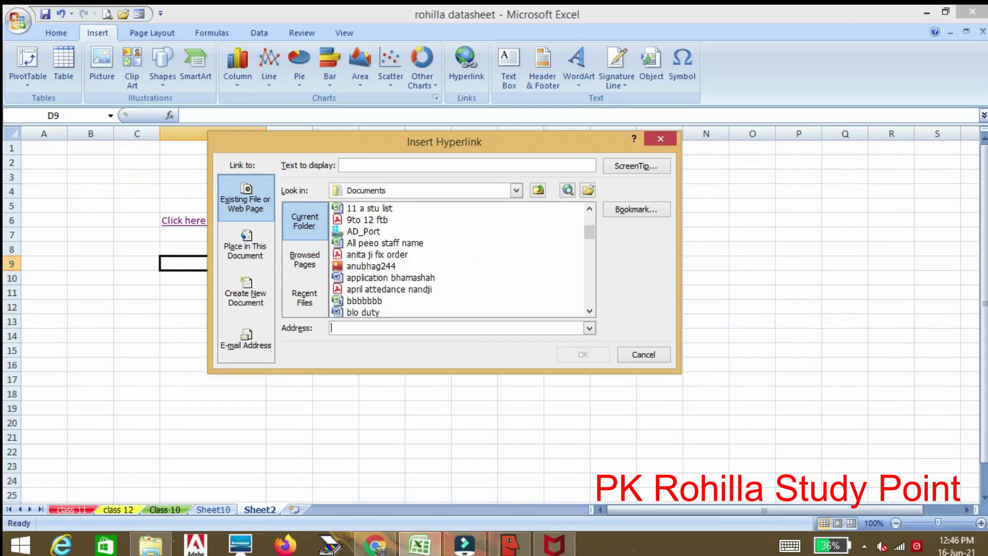
scroll(478, 253, down, 1)
scroll(478, 253, down, 2)
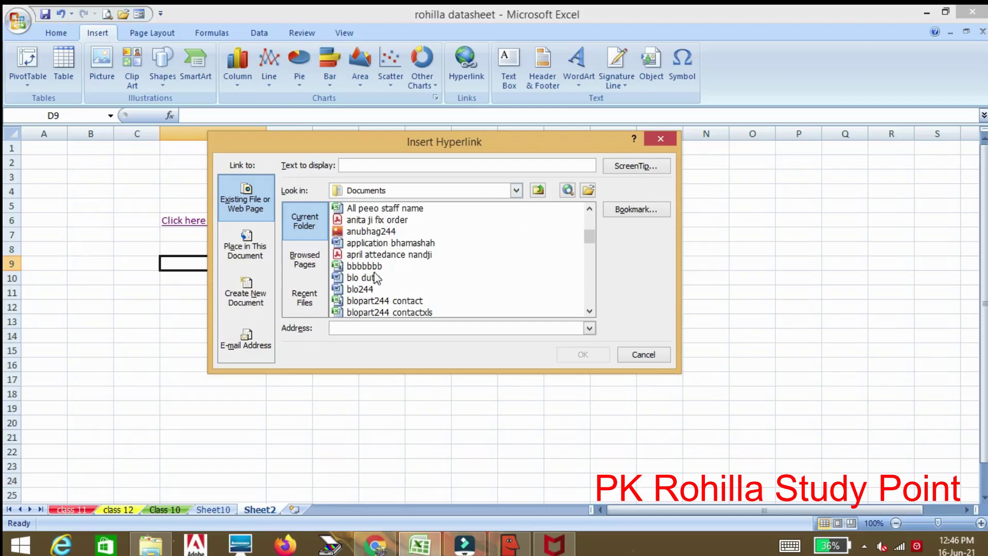
- Link D9 to application bhamashah.docx and open the linked Word document
click(415, 247)
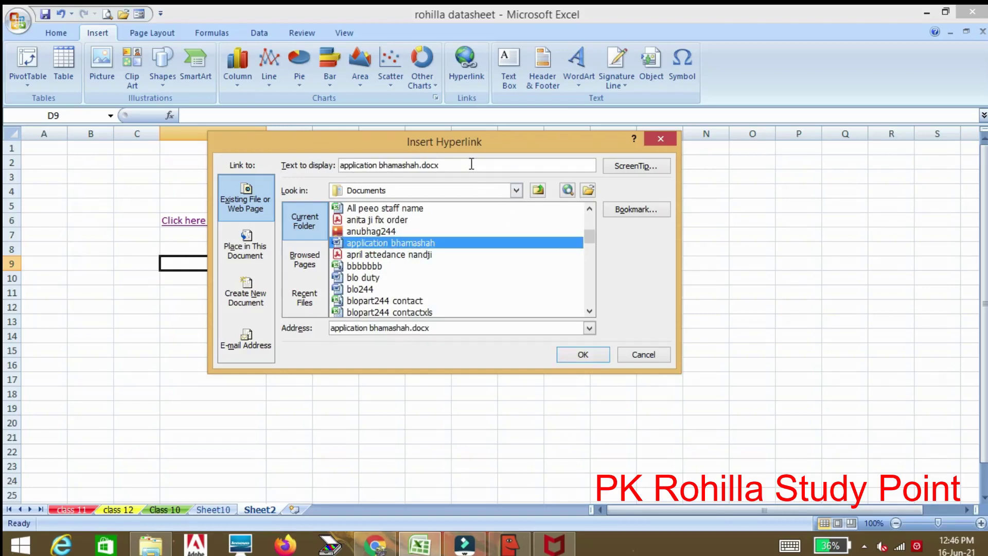
drag(471, 163, 339, 164)
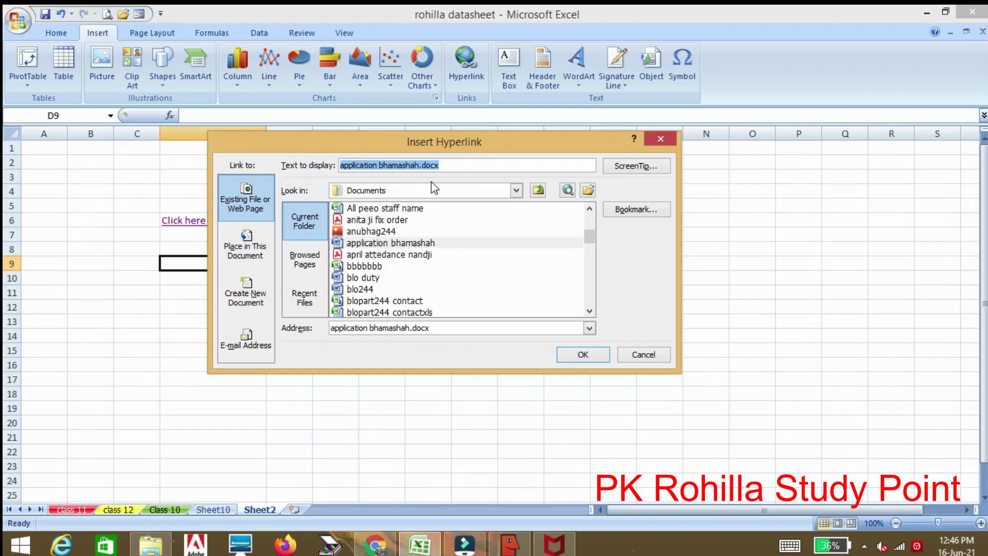
click(581, 355)
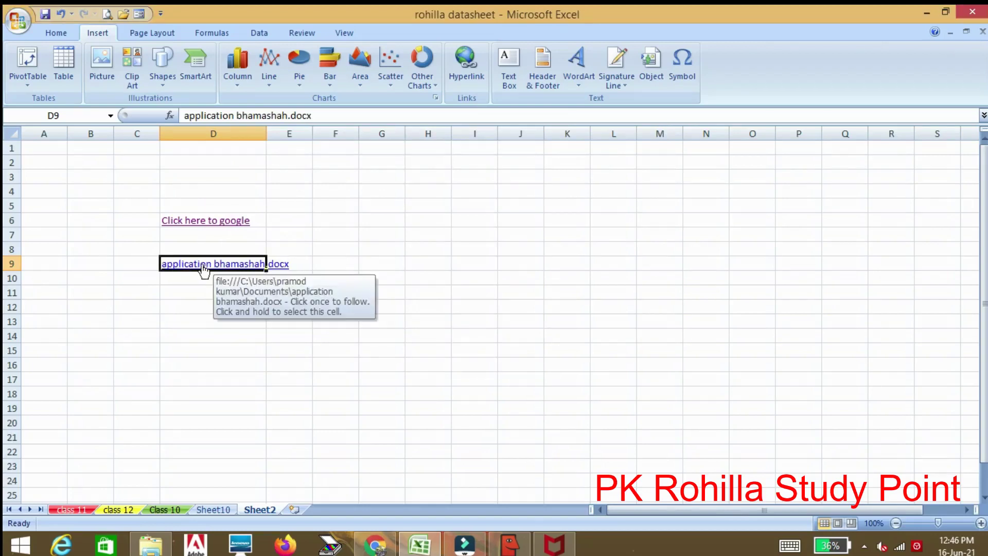
click(202, 266)
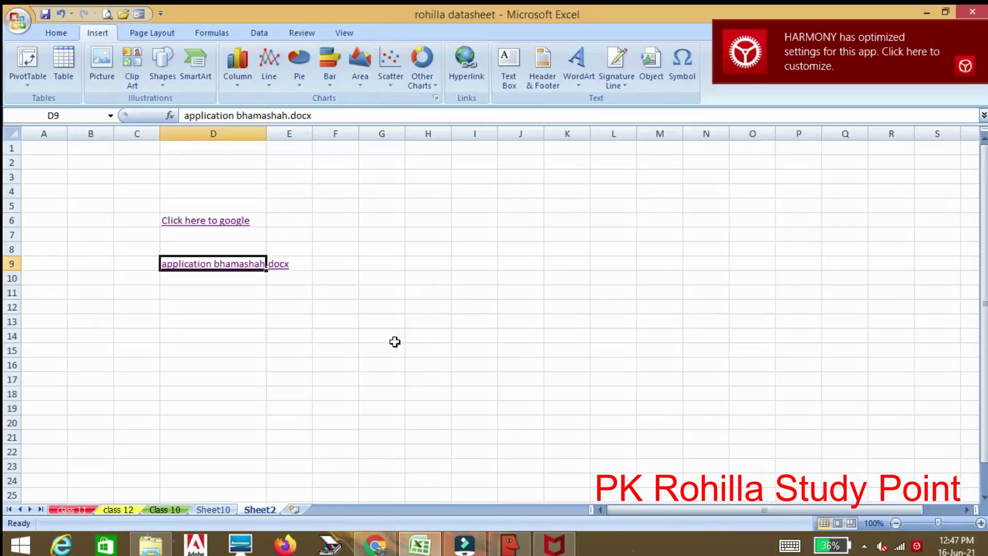
- Back in Excel, select cell G14 for the next hyperlink
click(394, 339)
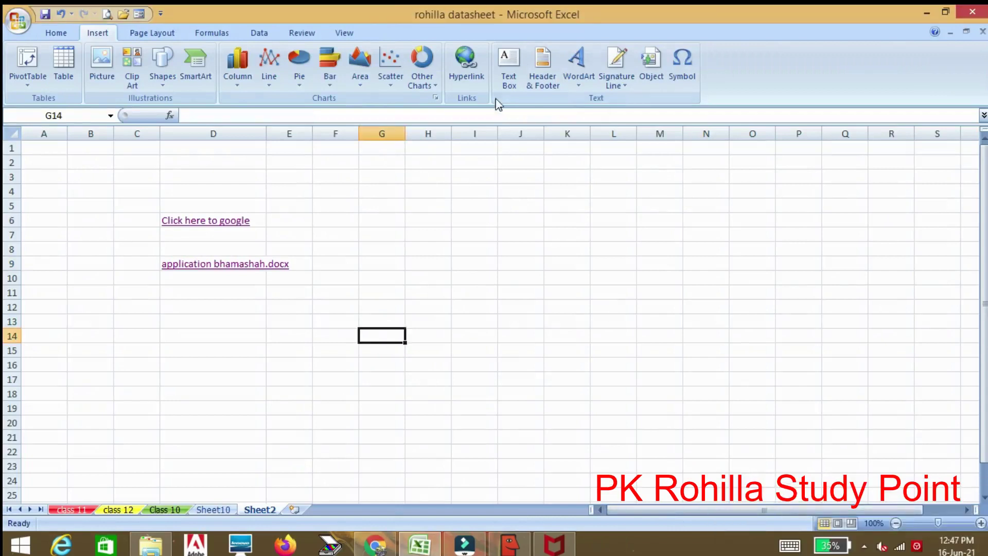
- Start a hyperlink for G14 and choose Place in This Document
click(468, 76)
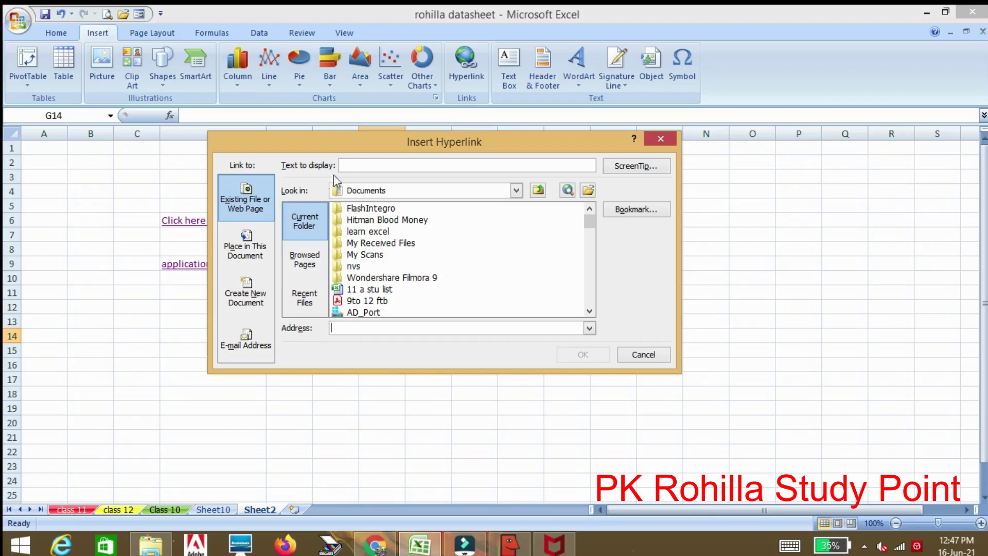
click(247, 257)
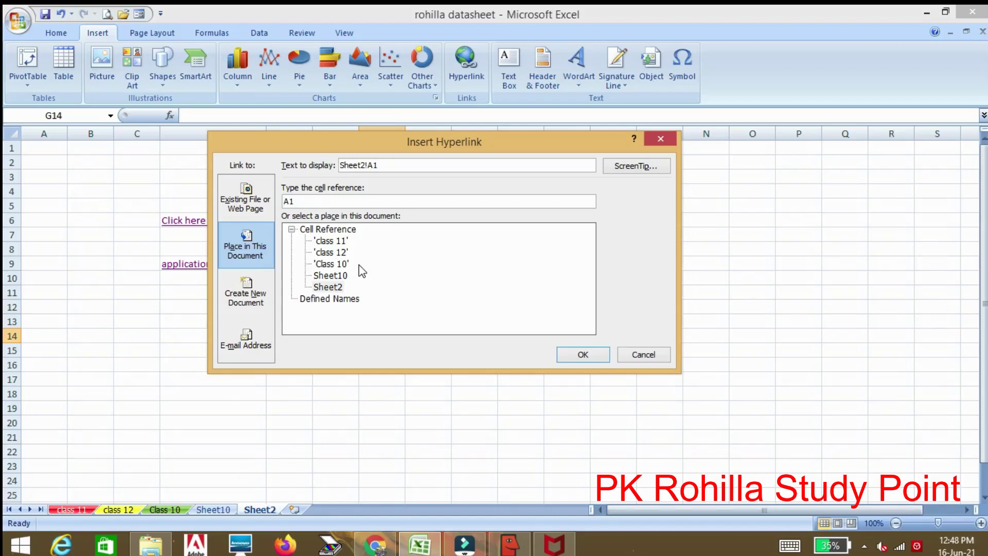
- Point G14's link to cell B5 on sheet class 11, displayed as 'Go to sheet class 11'
click(338, 242)
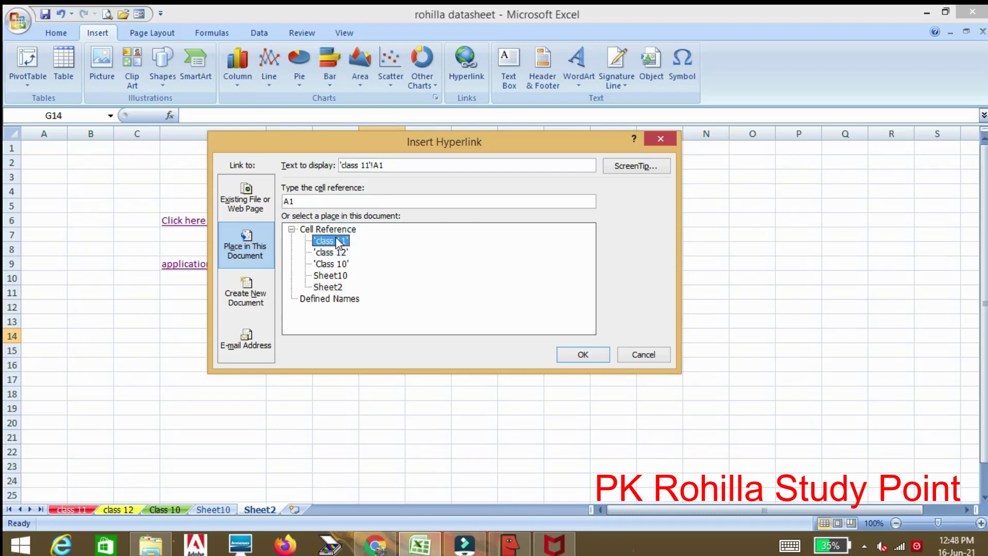
double_click(292, 201)
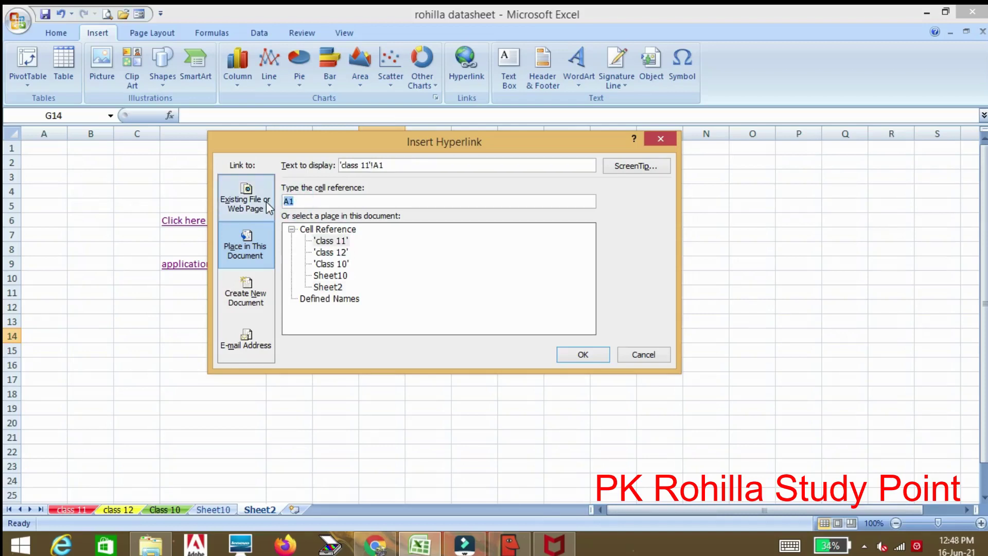
text(B5)
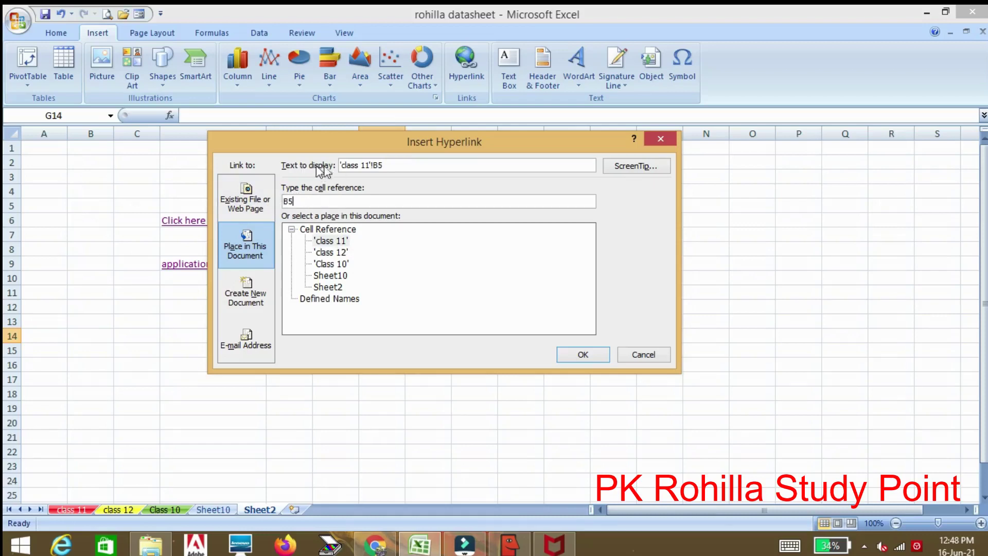
drag(385, 165, 324, 165)
text(C)
text(Glo)
text(o)
text(to sheet )
text(11)
drag(412, 166, 307, 174)
click(582, 354)
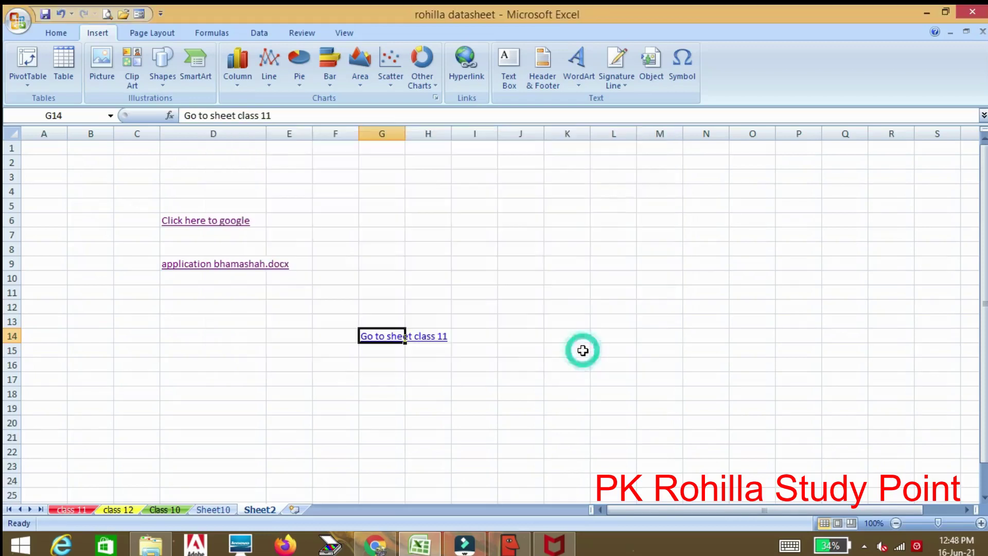
click(365, 347)
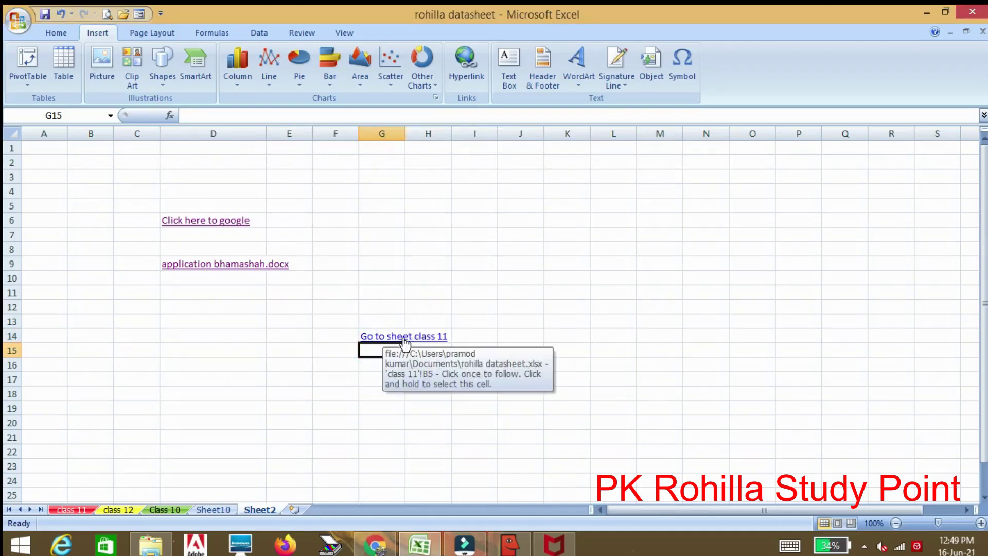
click(405, 341)
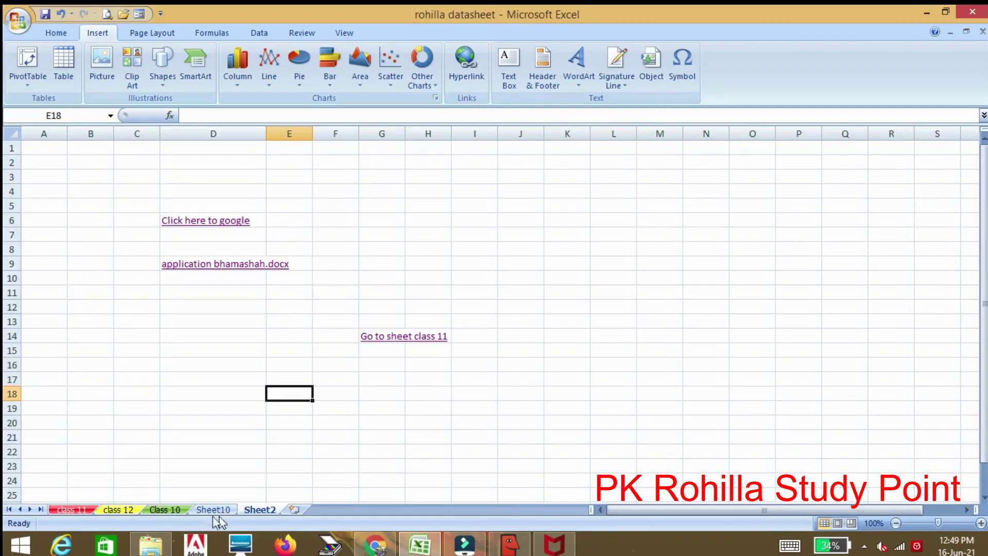
click(314, 417)
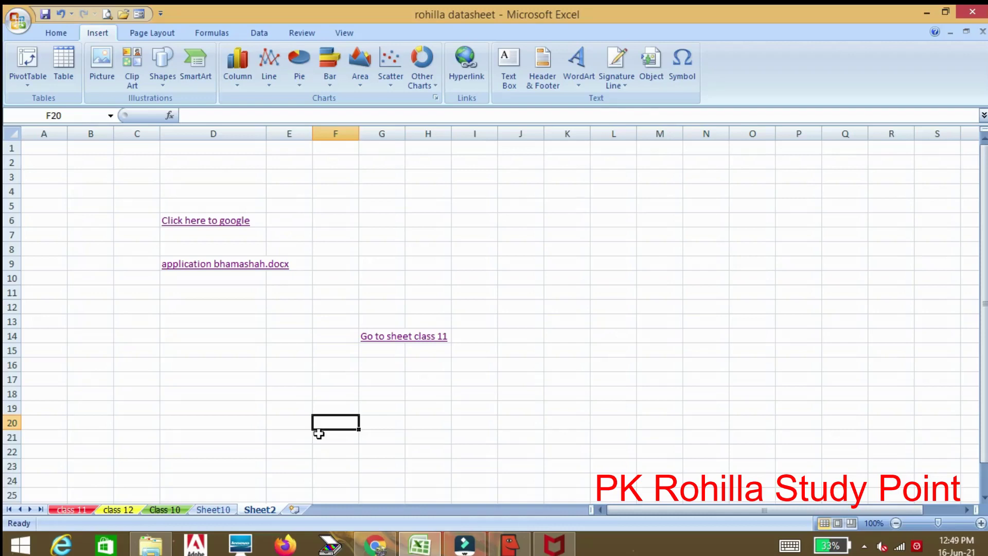
- Add a hyperlink in F20 to Sheet2!S5 and follow it to cell S5
click(469, 61)
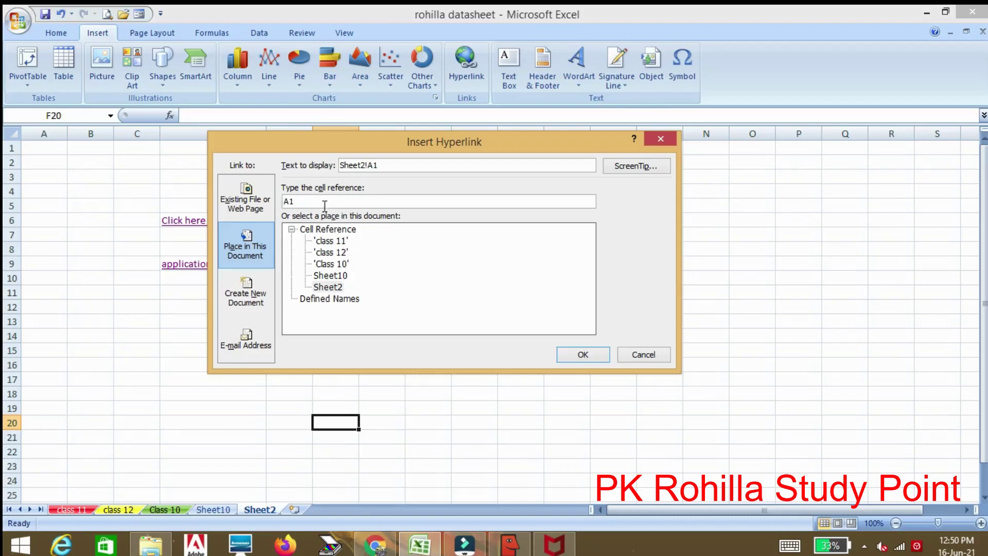
drag(312, 197, 284, 201)
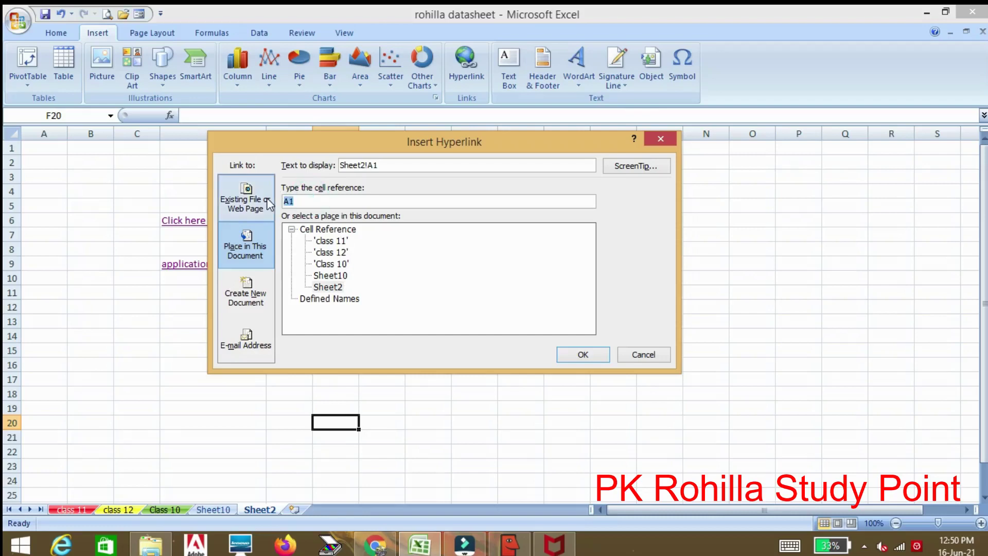
text(S5)
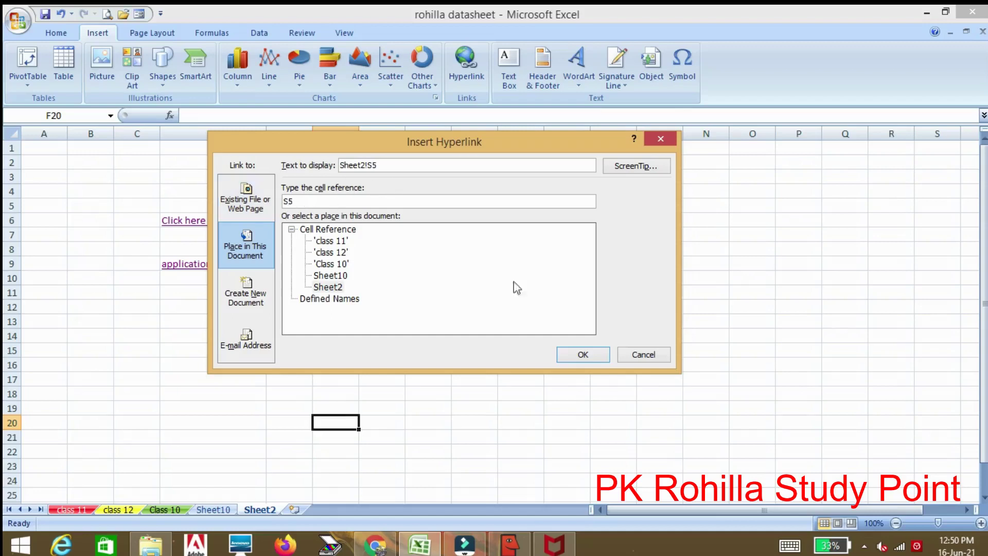
click(581, 354)
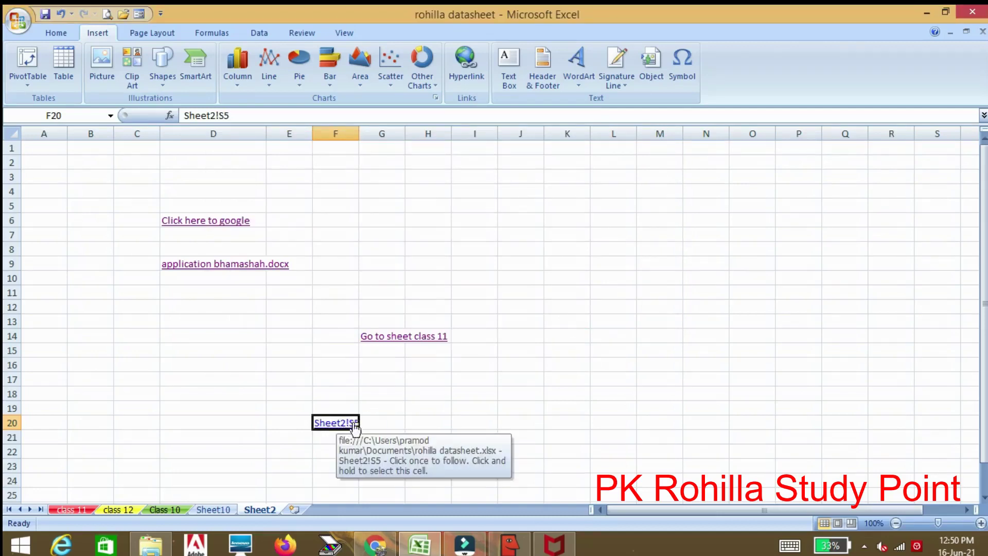
mouse_move(335, 424)
click(335, 425)
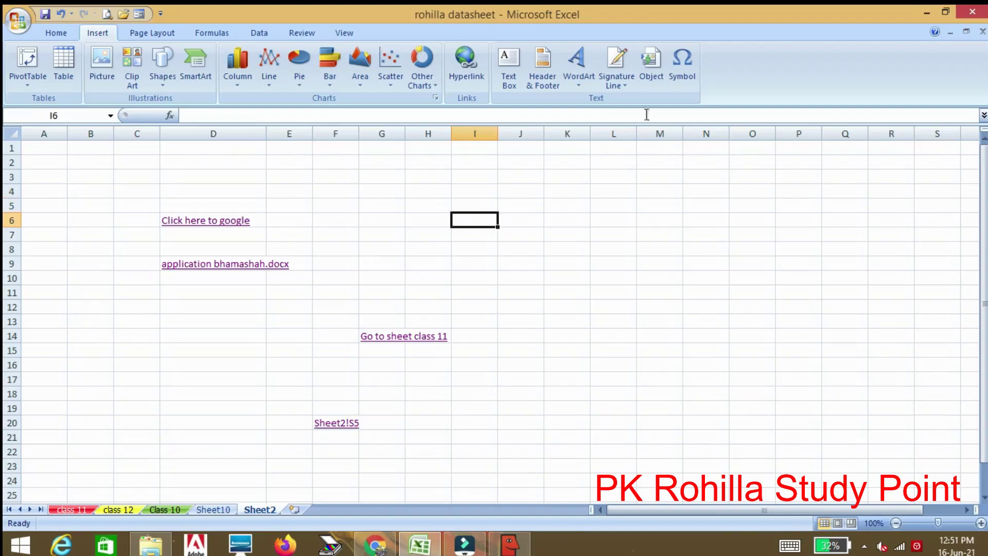
click(457, 66)
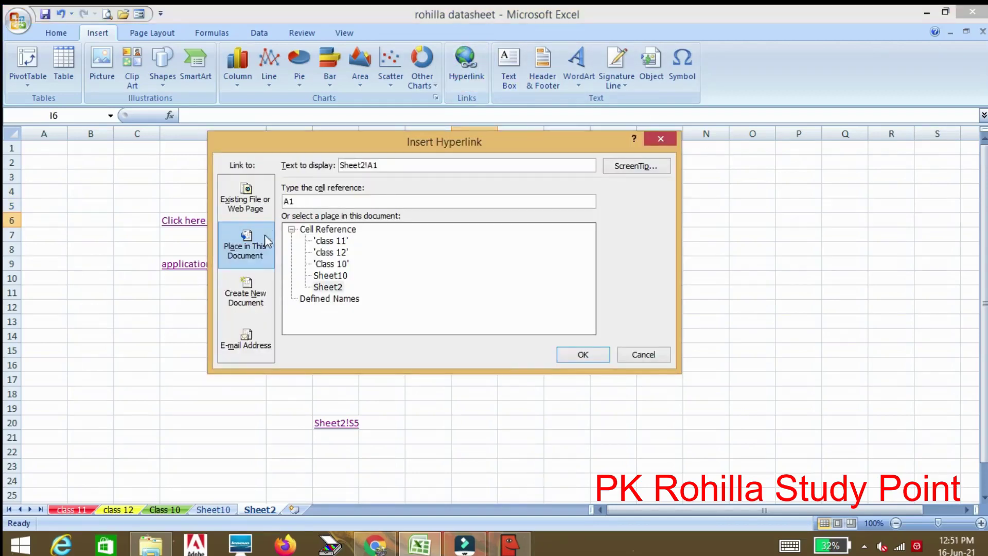
click(241, 296)
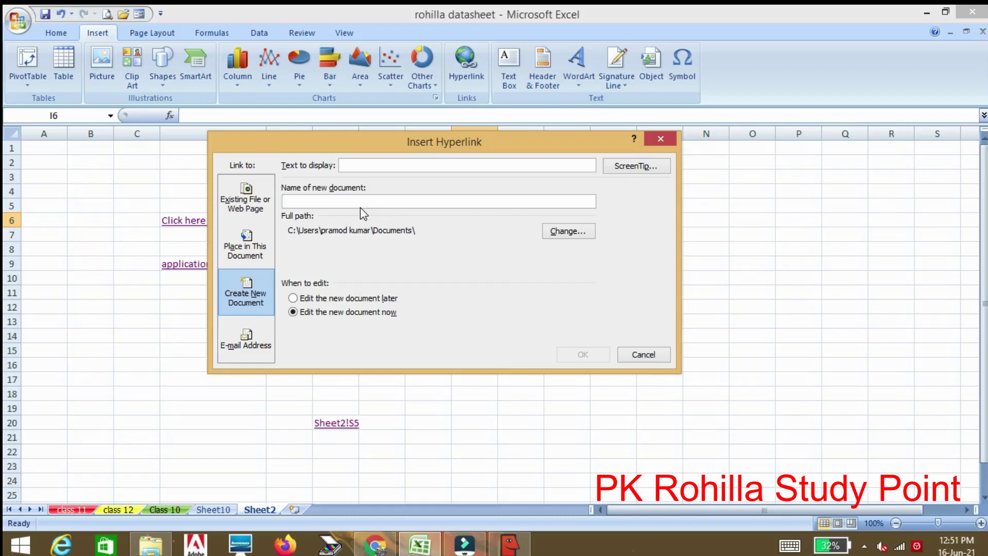
click(232, 347)
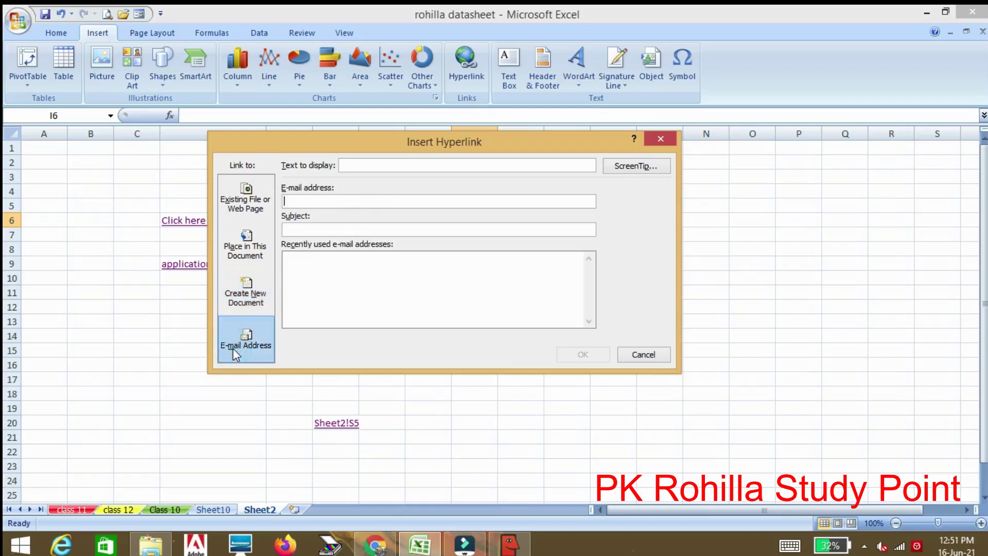
click(360, 199)
click(661, 138)
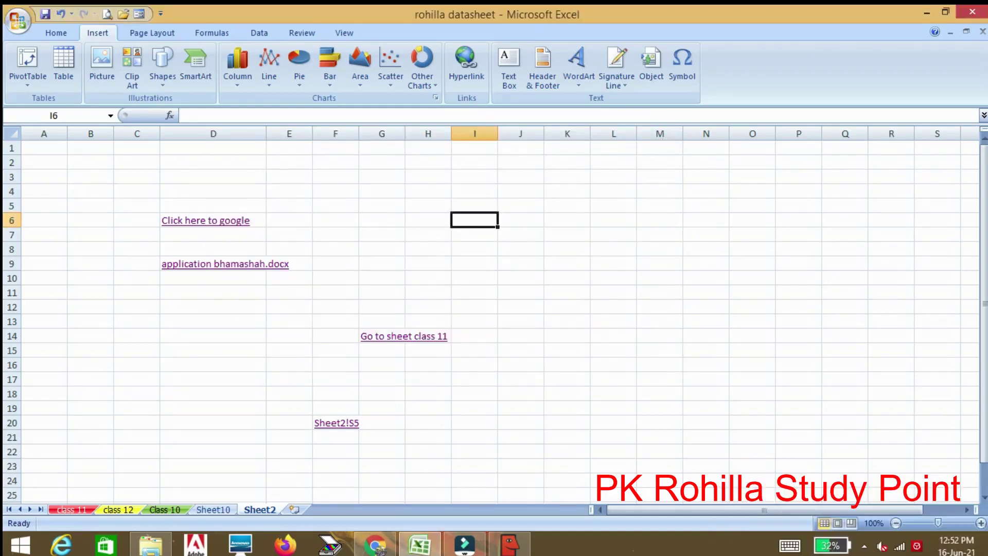
click(511, 66)
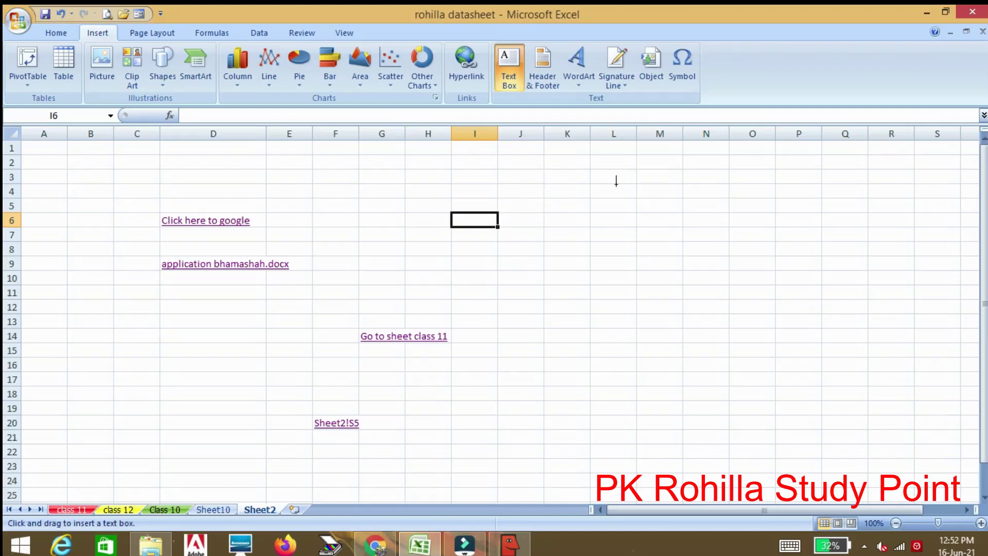
- Draw a text box near cell L3 and type 'Passport photo' in it
drag(592, 177, 648, 248)
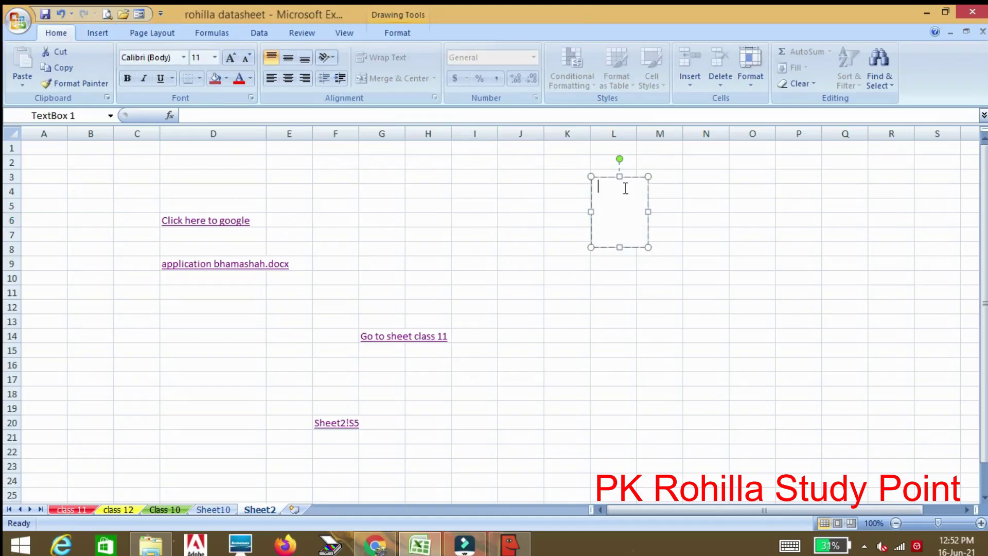
text(Pase)
key(BackSpace)
text(so)
key(BackSpace)
text(port photo)
- Enlarge the Passport photo text box down and to the right
click(689, 204)
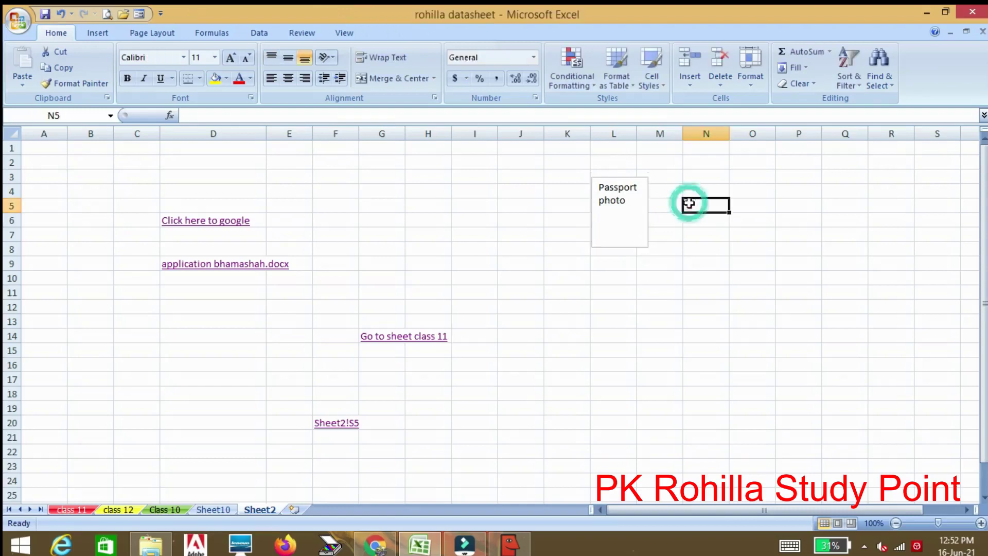
click(643, 195)
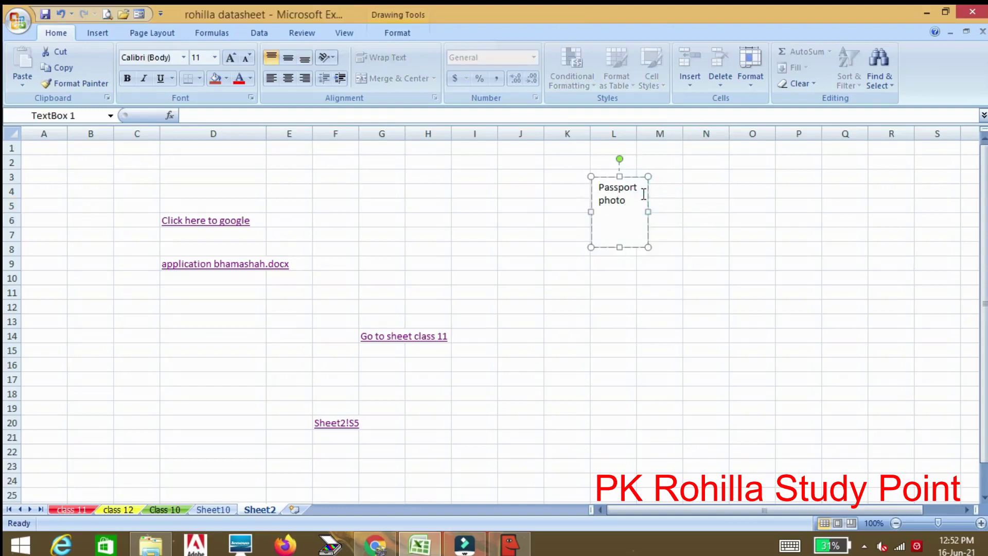
mouse_move(648, 247)
mouse_down()
mouse_move(667, 256)
mouse_move(662, 270)
mouse_up()
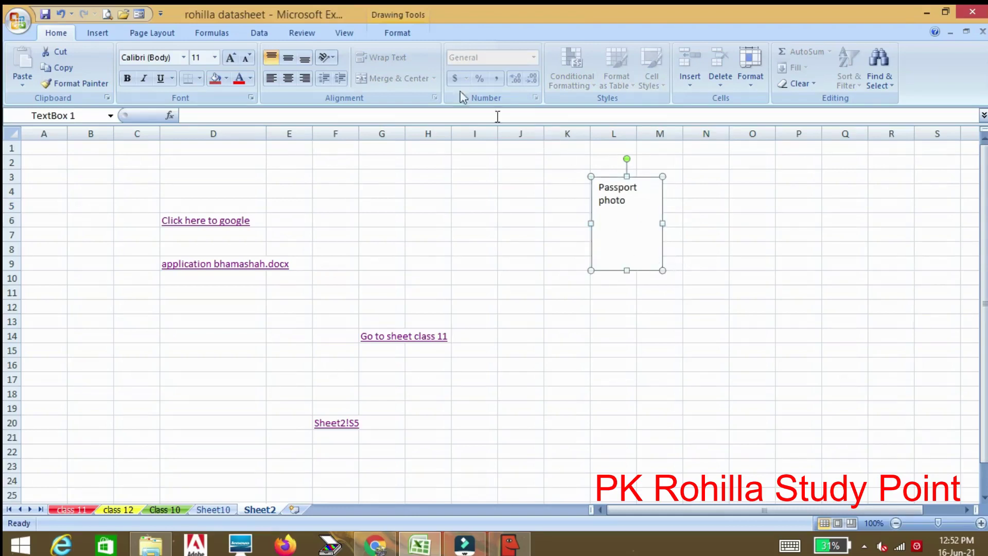
- Give the Passport photo text box a teal shape style and a dark red fill
click(402, 31)
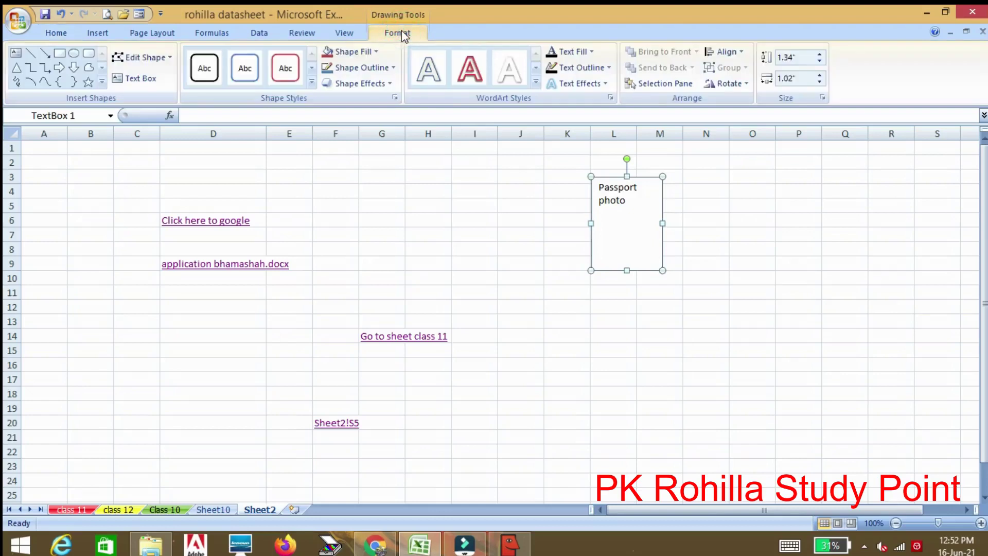
click(310, 84)
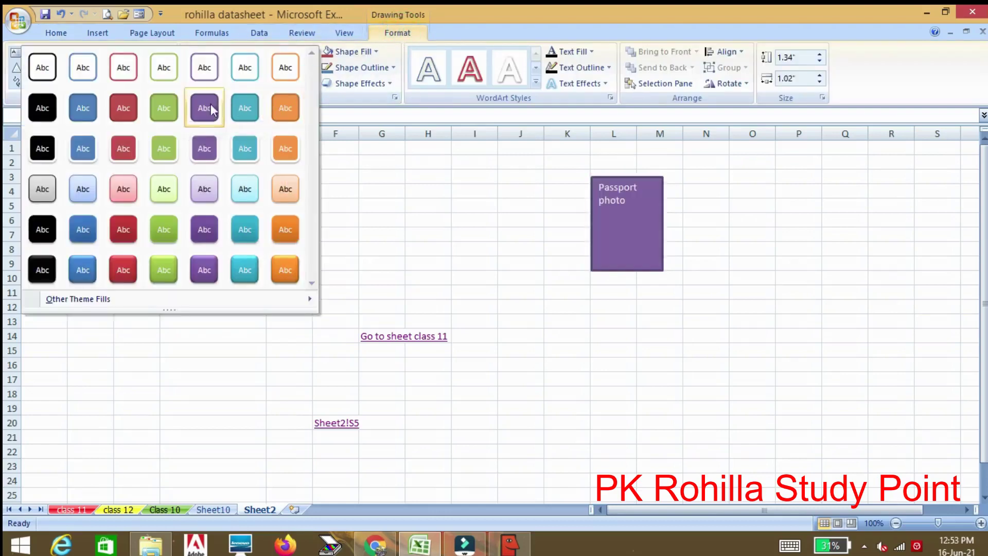
click(246, 147)
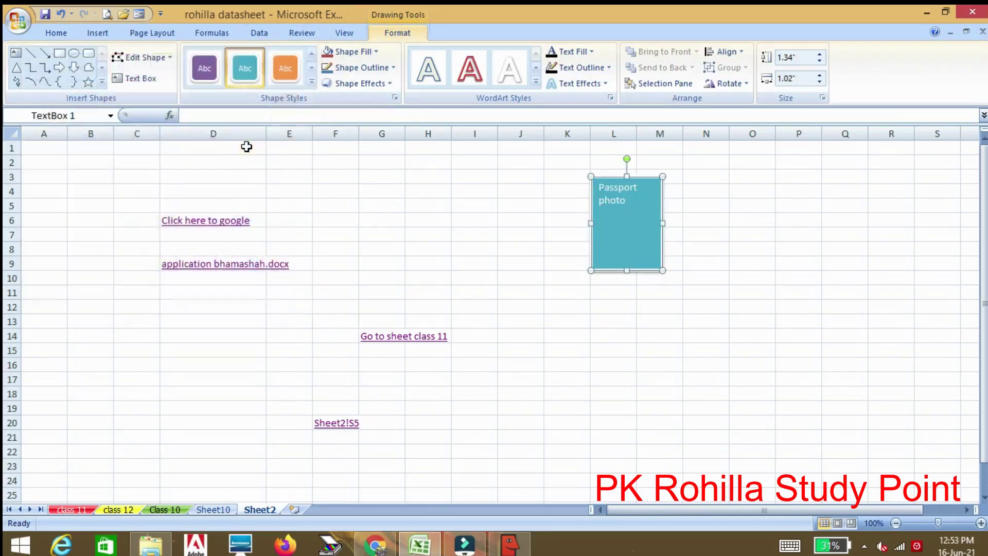
click(376, 52)
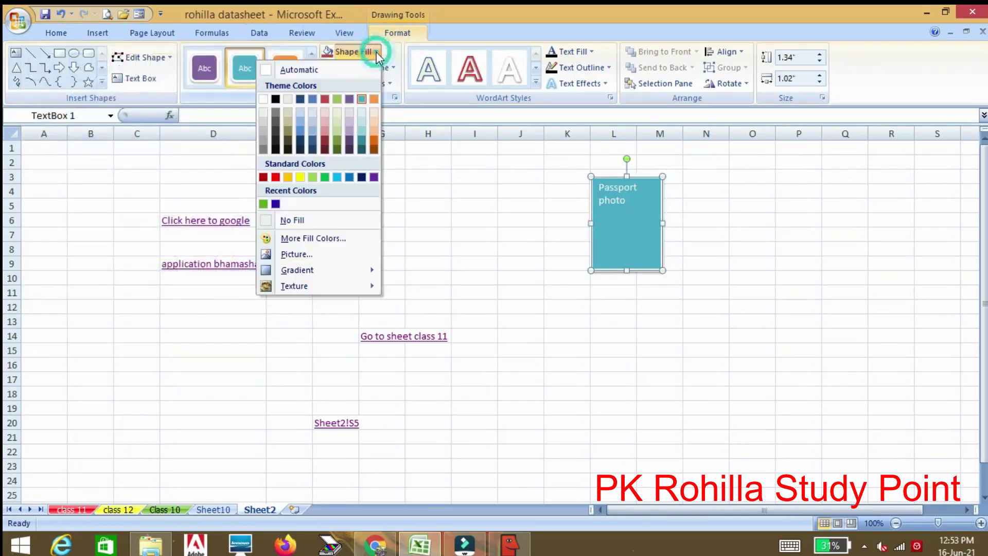
click(328, 145)
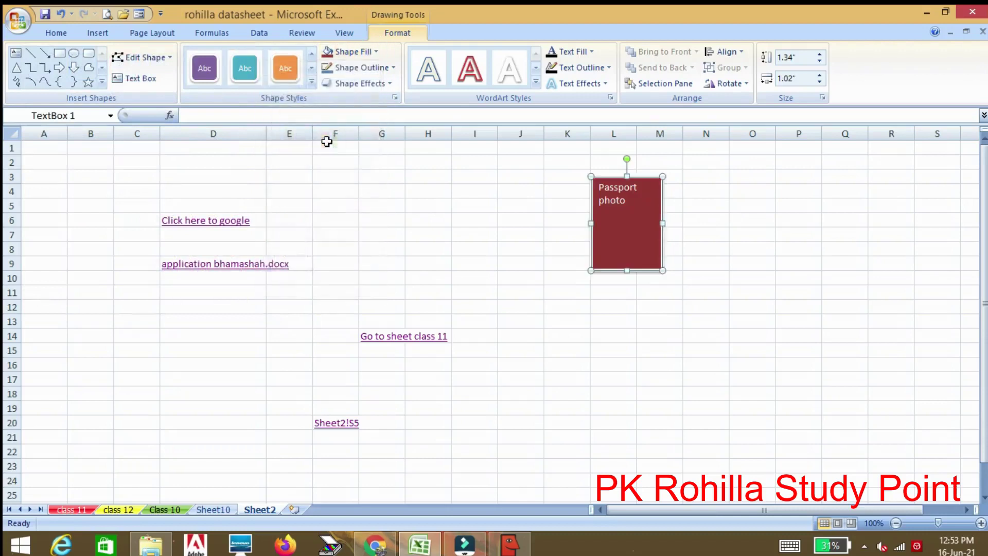
- Apply an orange WordArt text style to the 'Passport photo' text
click(535, 83)
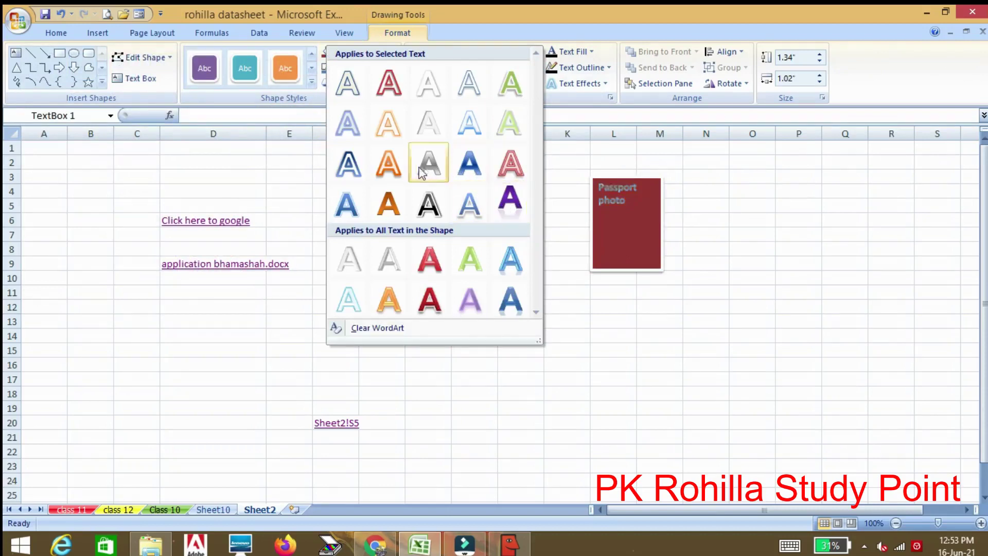
click(387, 124)
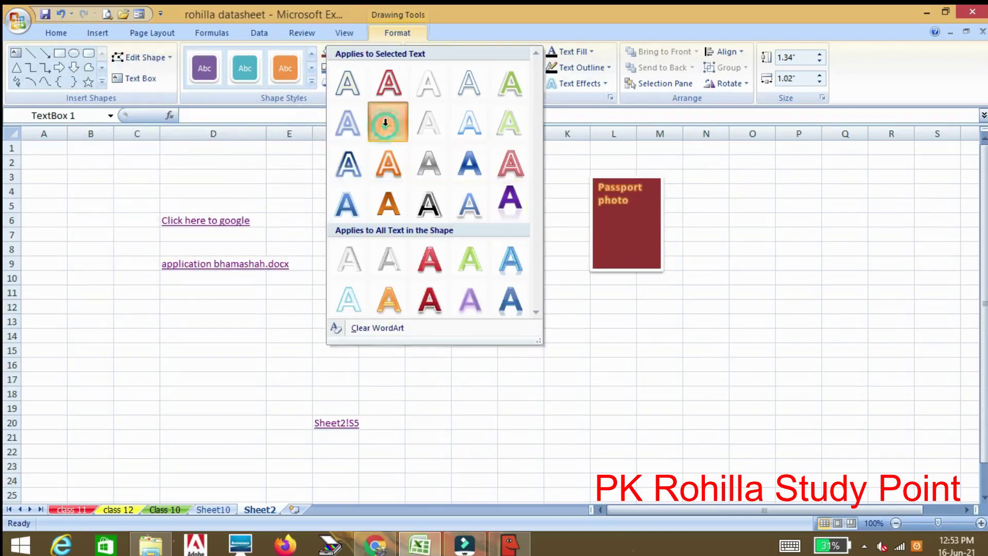
click(501, 220)
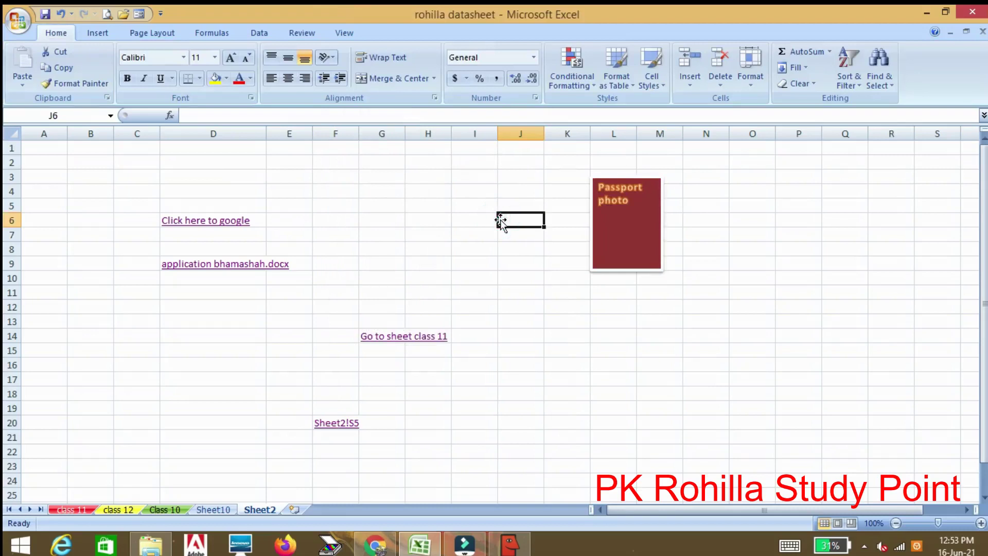
key(ctrl+z)
- Move the Passport photo box to columns B–C at the top of Sheet2, then view class 11
click(528, 177)
mouse_move(529, 177)
mouse_down()
mouse_move(273, 268)
mouse_move(118, 152)
mouse_up()
click(382, 148)
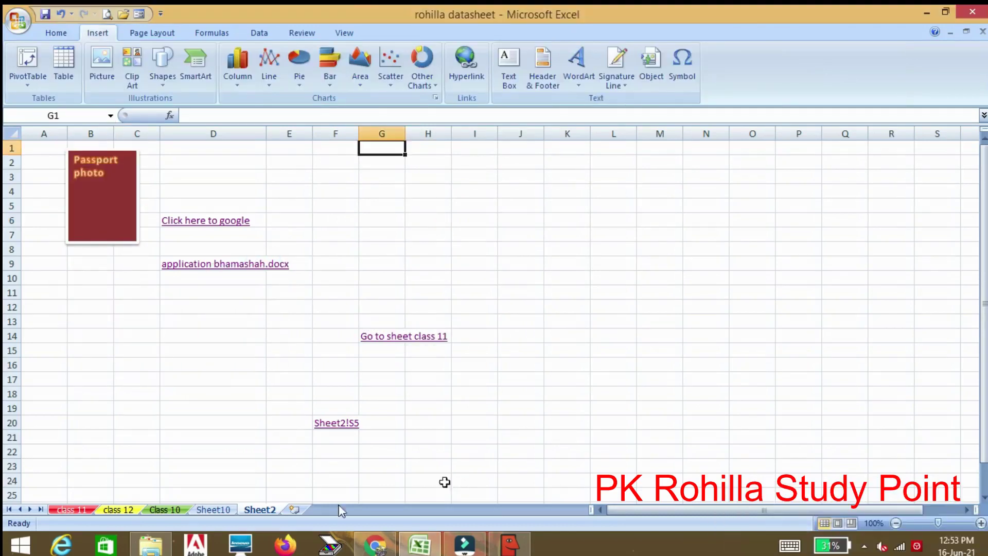
click(76, 510)
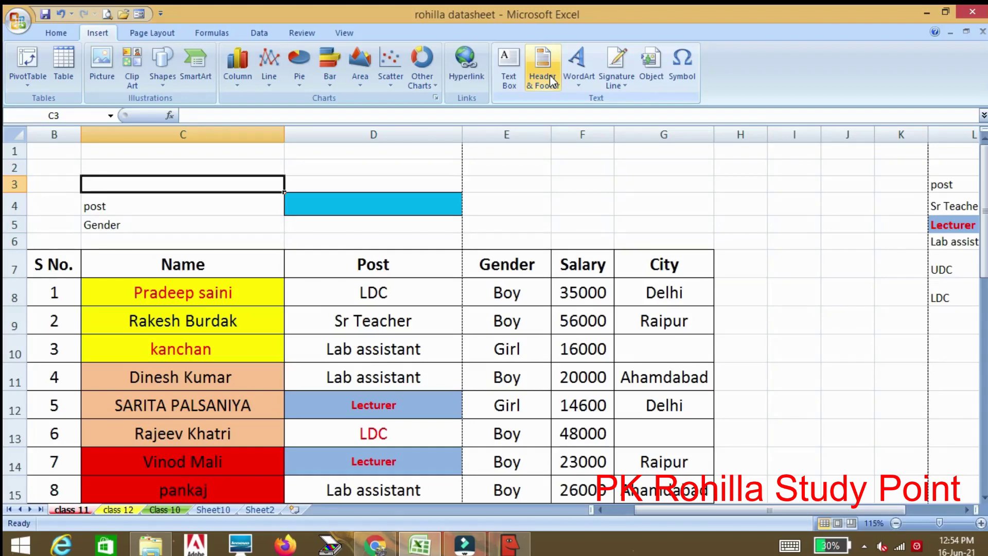
- Add the centred page header 'PK Rohilla Study Point' to the class 11 sheet
click(550, 77)
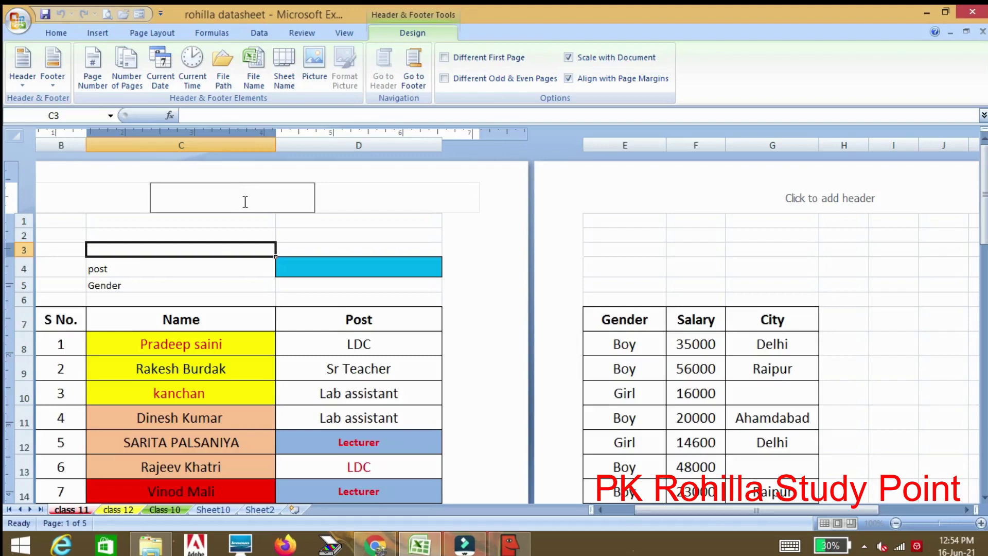
text(PK Rohilla )
text(Study P)
text(oint)
click(347, 200)
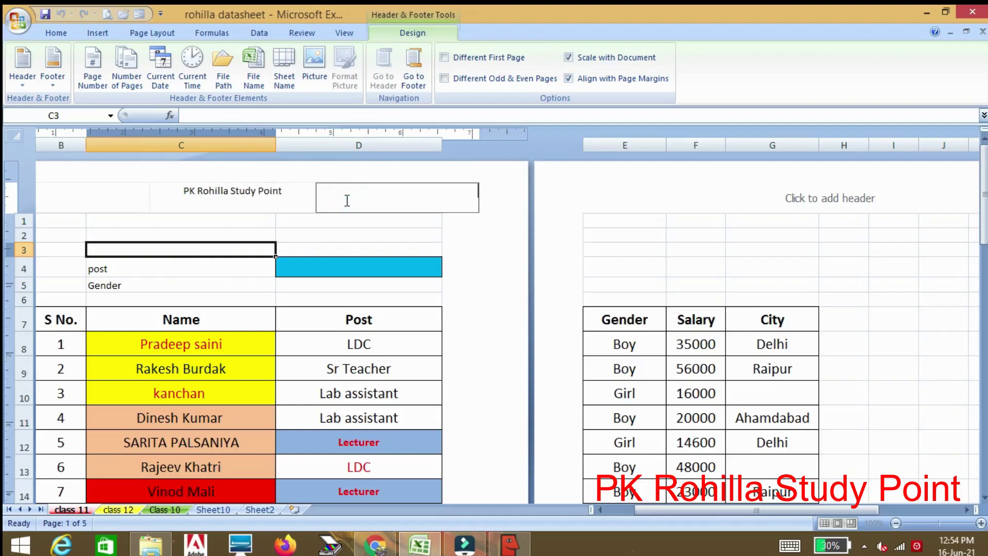
click(576, 256)
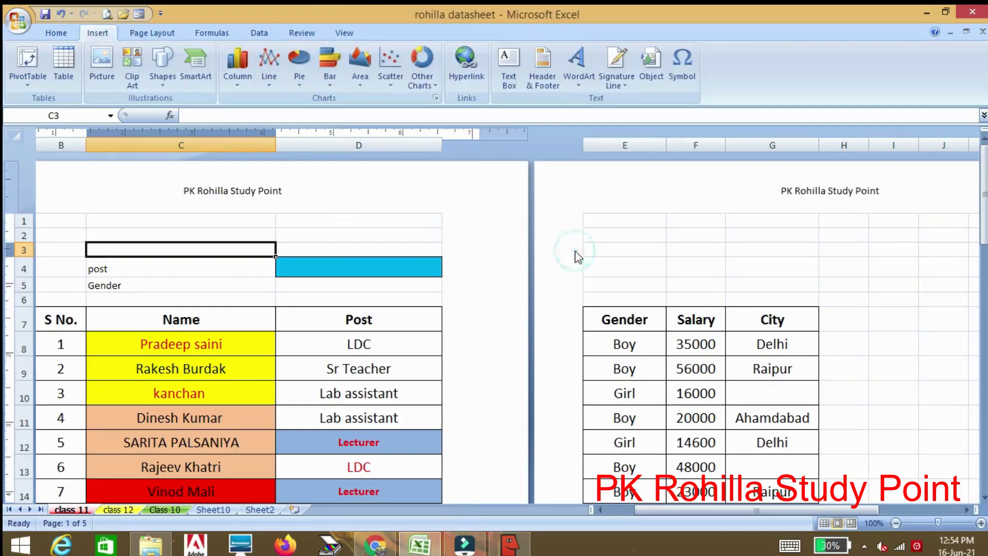
click(505, 254)
click(106, 17)
click(241, 238)
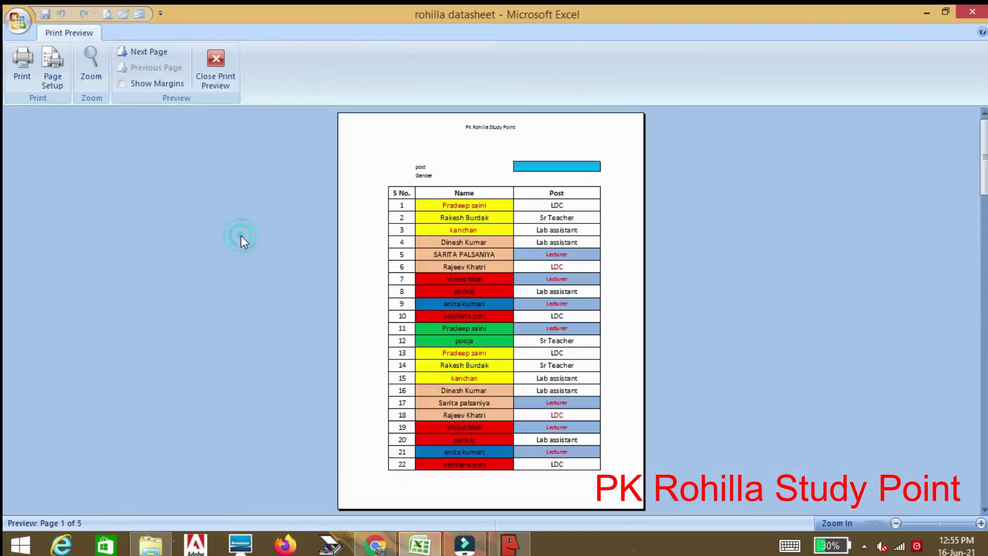
click(493, 136)
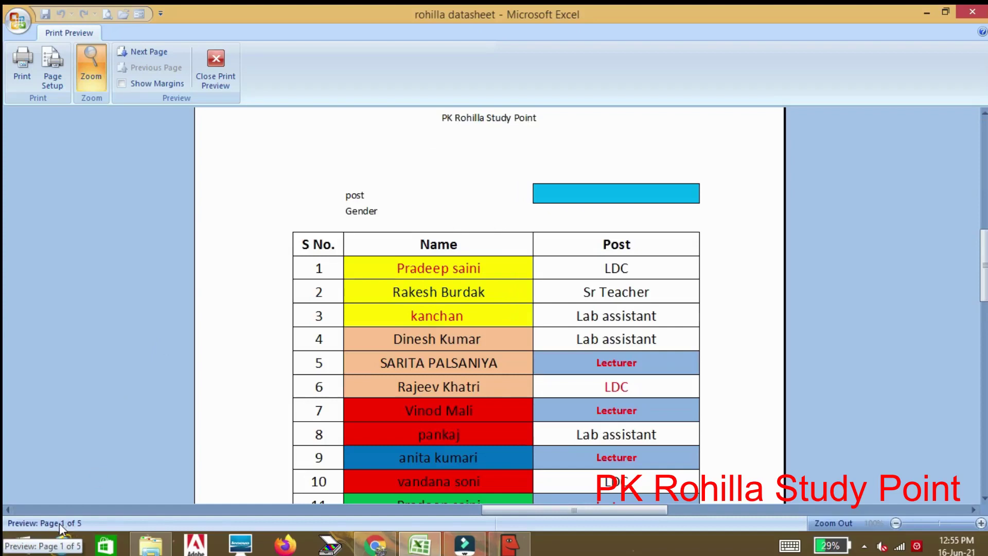
click(152, 51)
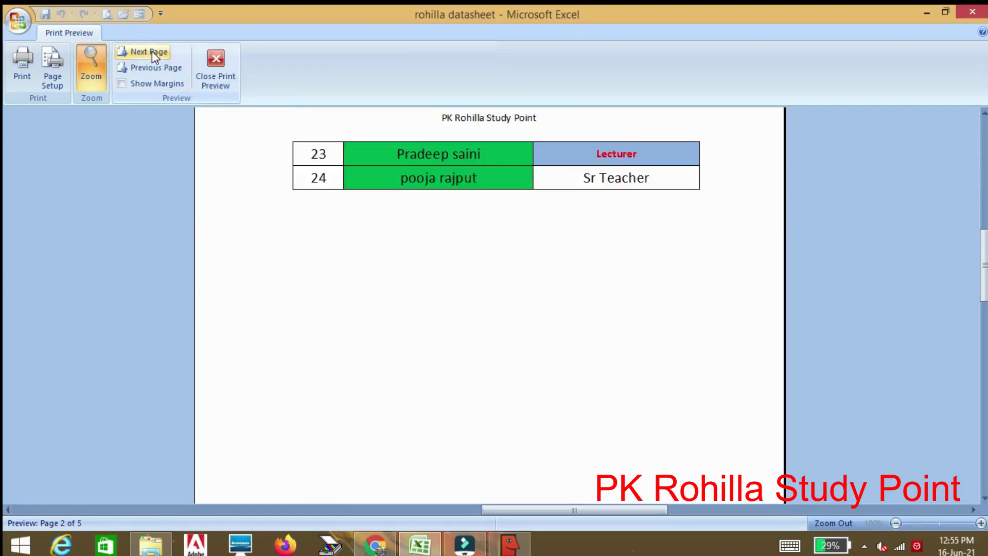
click(152, 51)
click(153, 51)
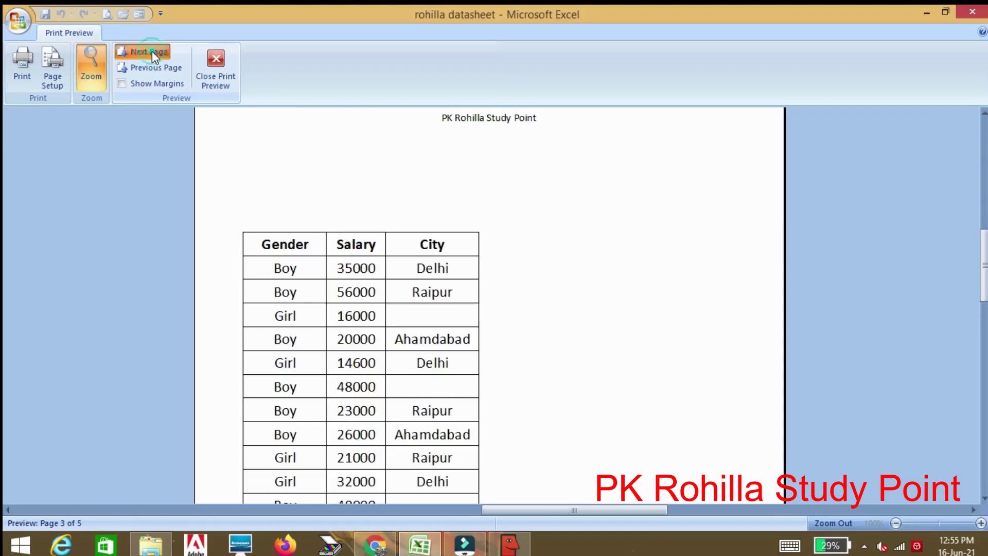
click(152, 51)
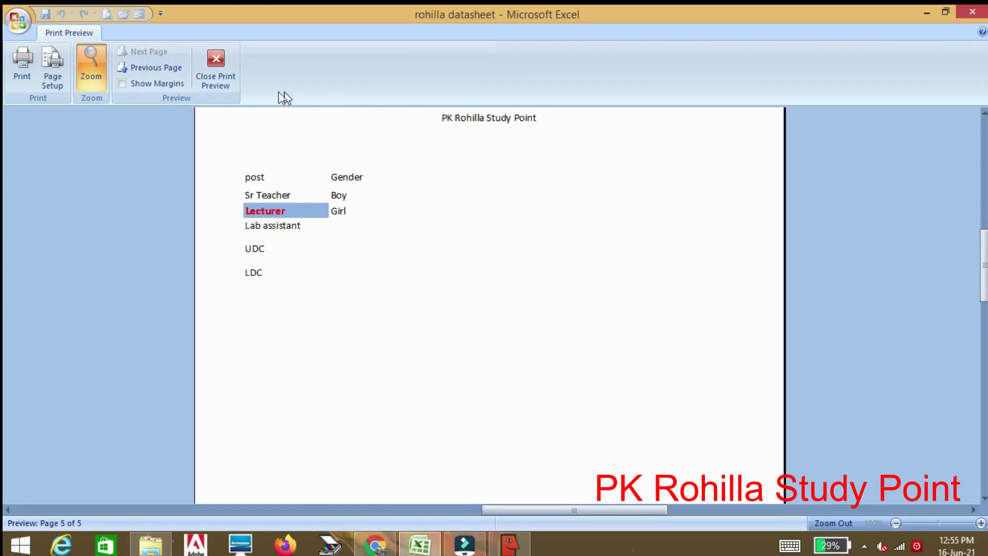
click(231, 67)
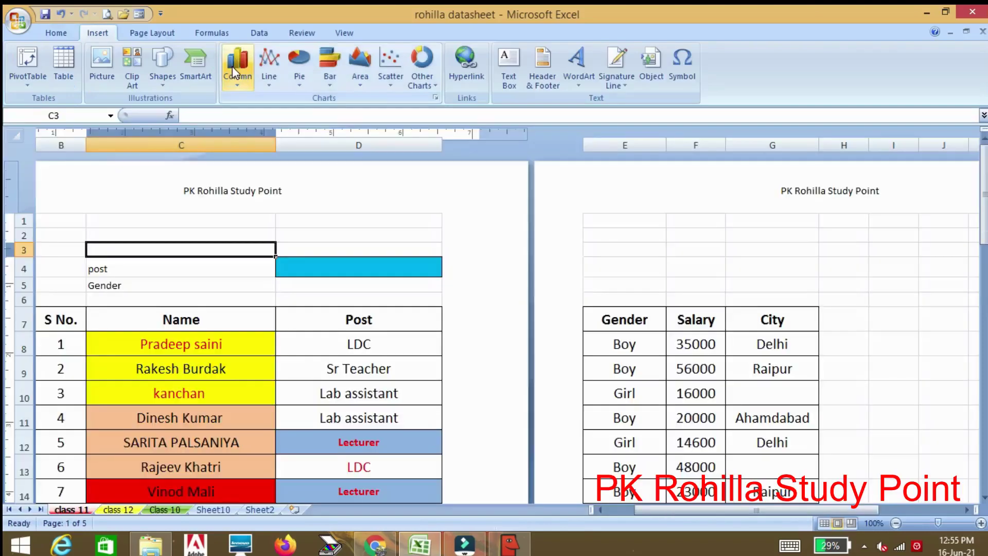
- Put the workbook's full file path in the right header section beside the title
click(264, 195)
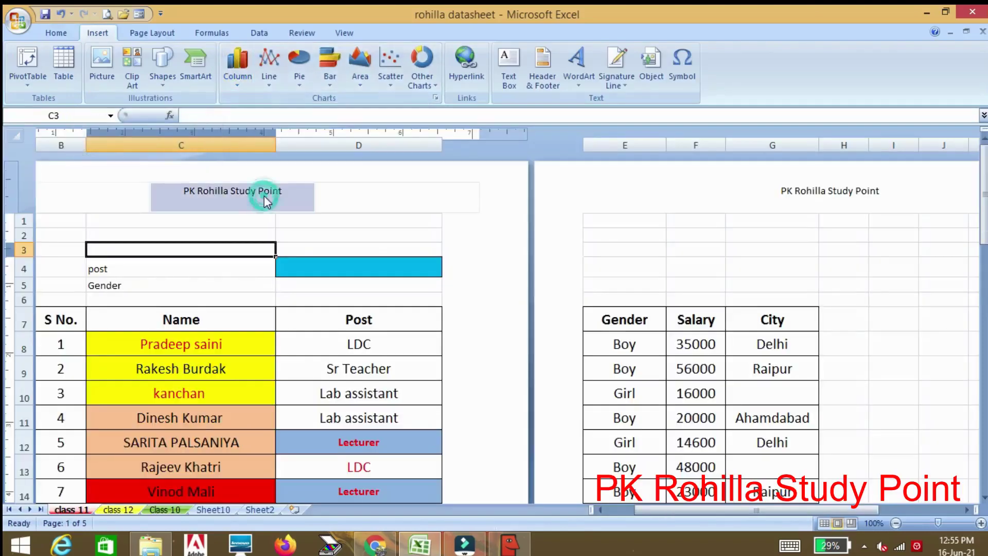
click(320, 196)
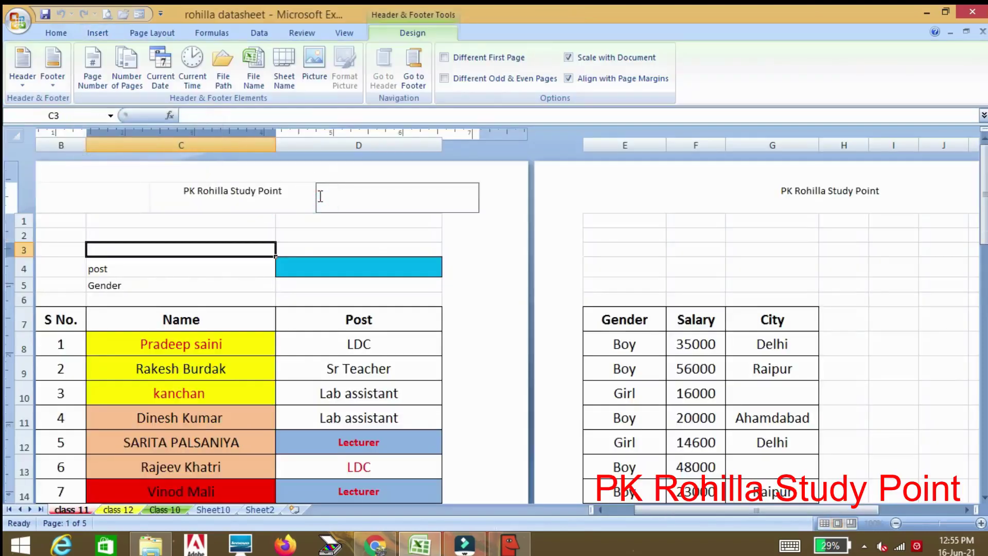
click(302, 195)
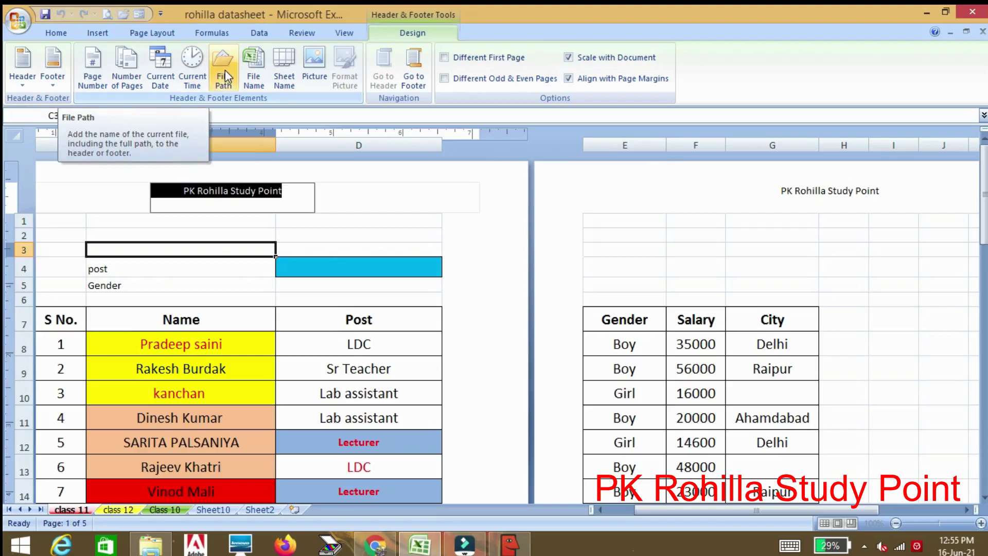
click(349, 200)
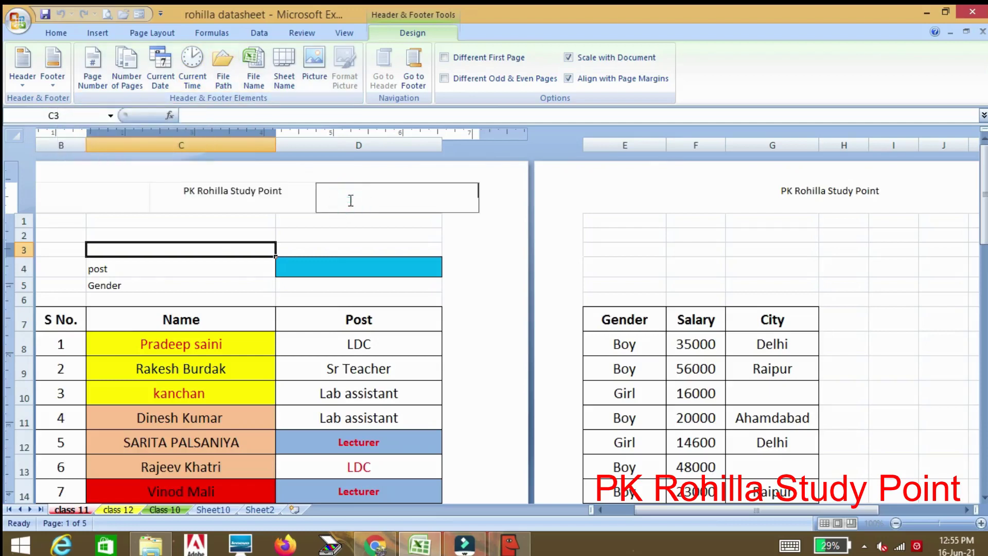
click(226, 65)
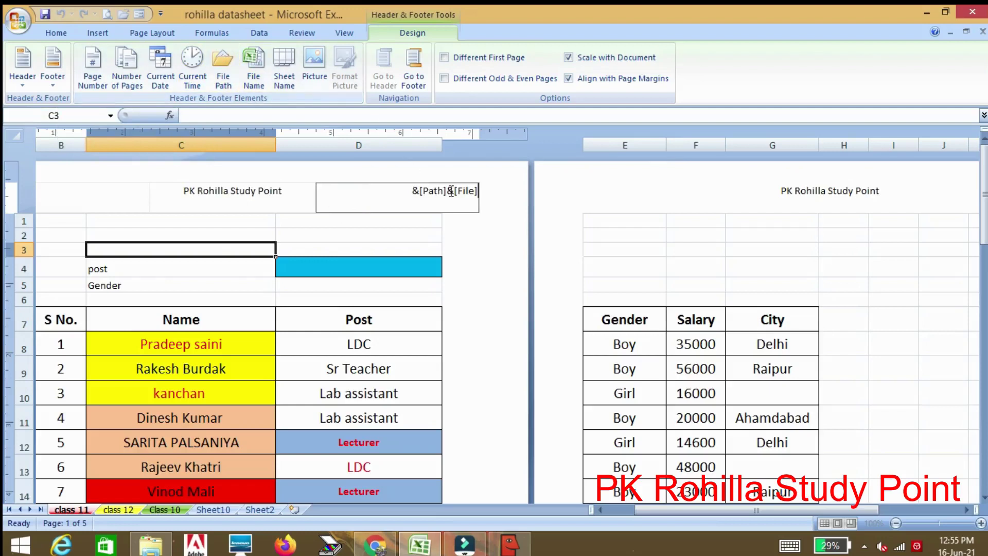
click(503, 218)
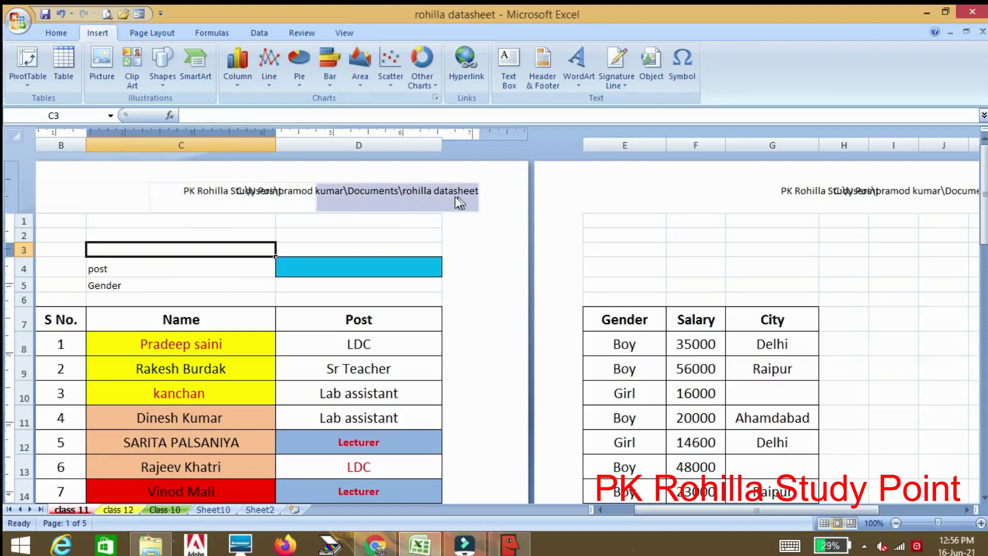
- Add the ready-made 'Page 1' page-number footer to the class 11 pages
click(480, 232)
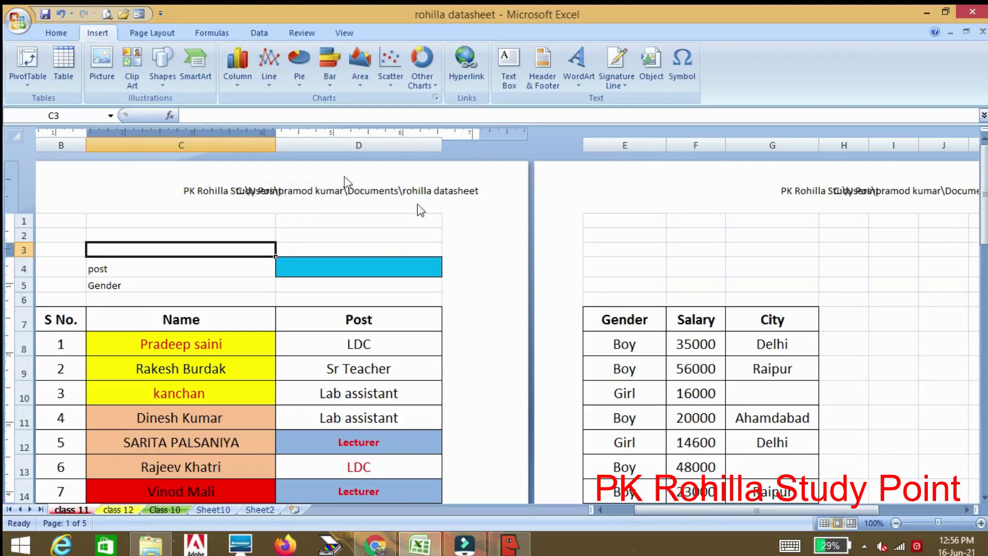
click(276, 186)
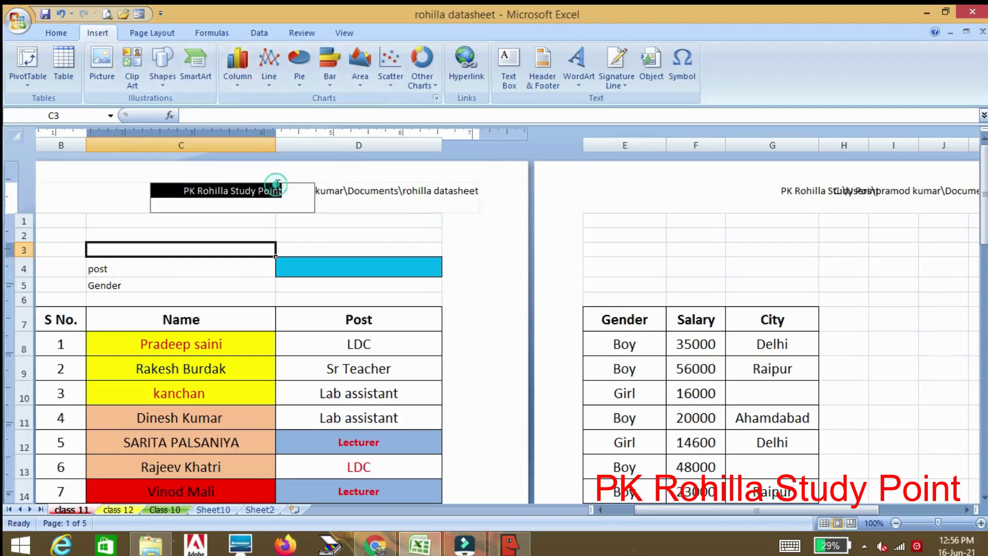
click(52, 67)
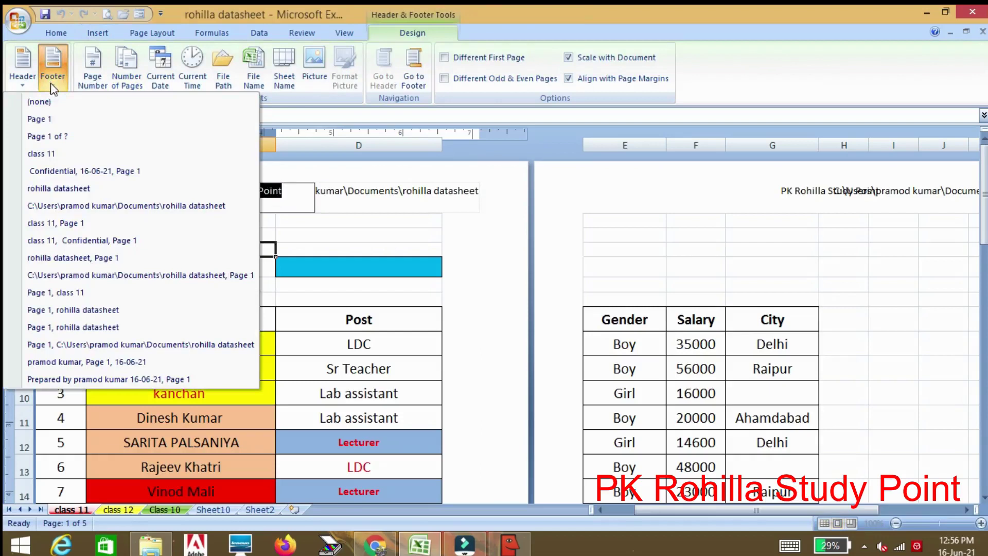
click(55, 120)
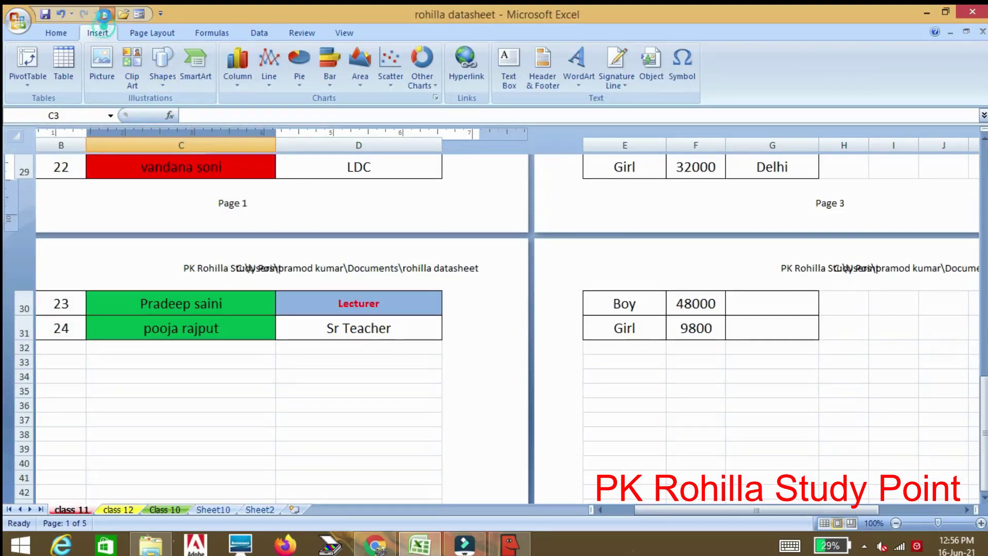
click(106, 15)
scroll(489, 303, down, 3)
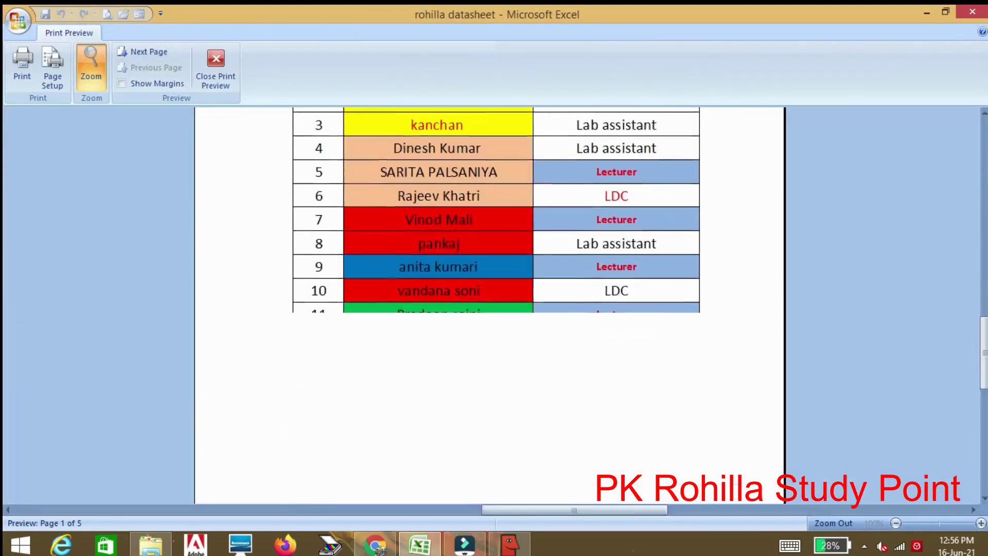
scroll(489, 304, down, 3)
scroll(489, 303, down, 1)
scroll(488, 303, down, 3)
scroll(489, 304, down, 1)
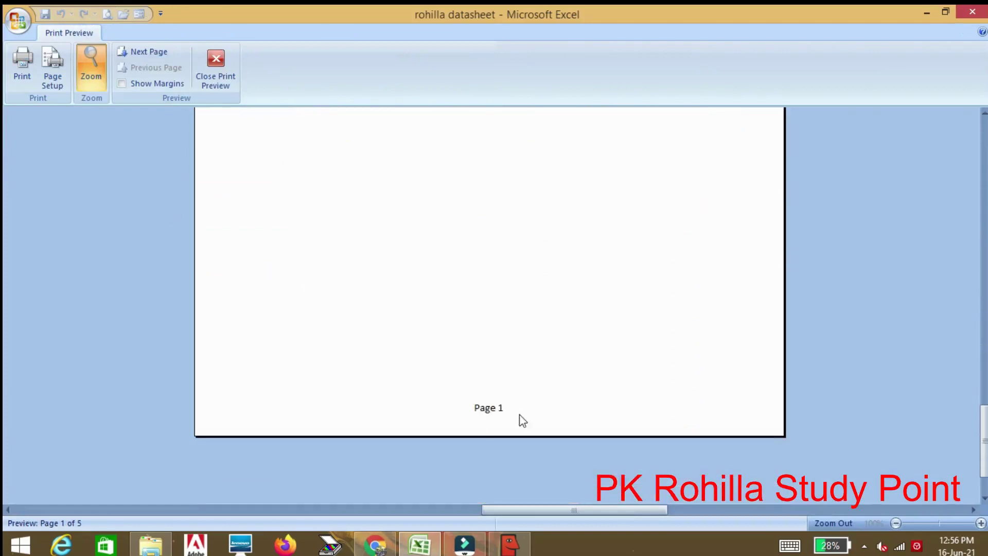
click(162, 59)
click(163, 59)
click(163, 59)
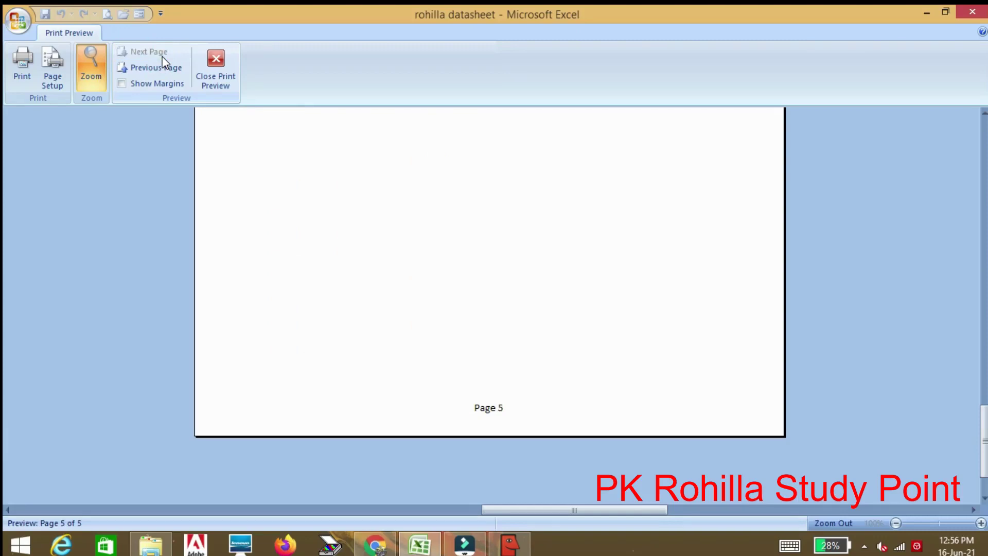
click(216, 61)
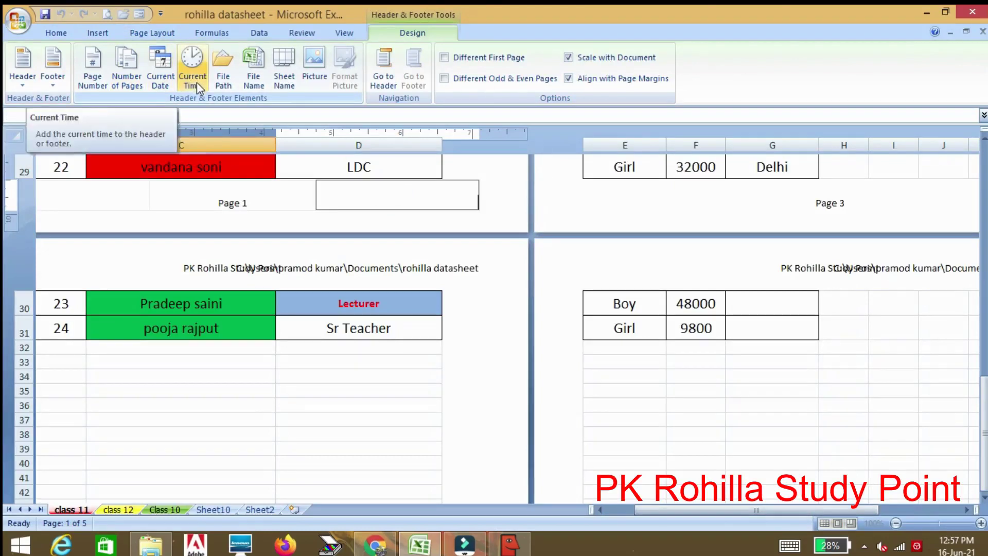
- Insert the file name 'rohilla datasheet' into the right footer section
click(262, 71)
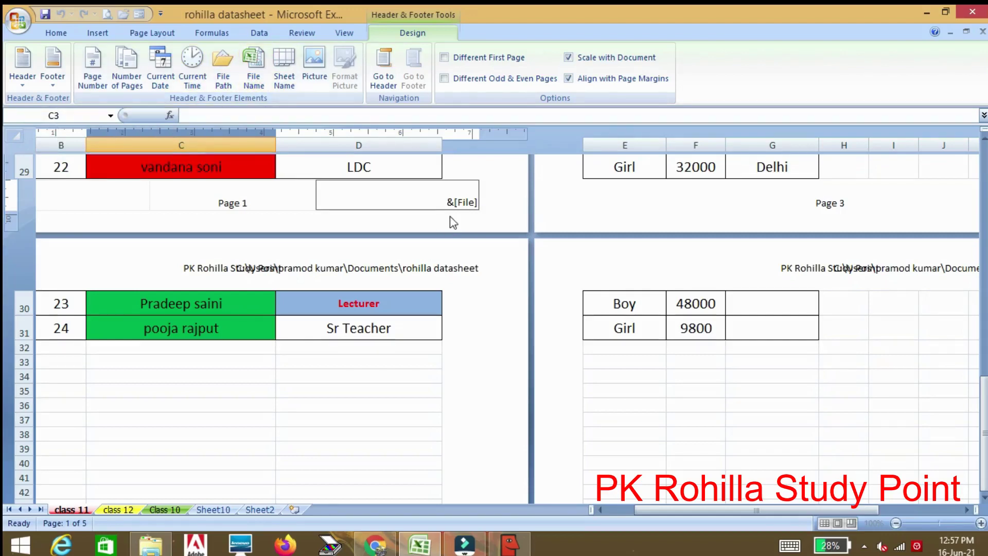
click(493, 213)
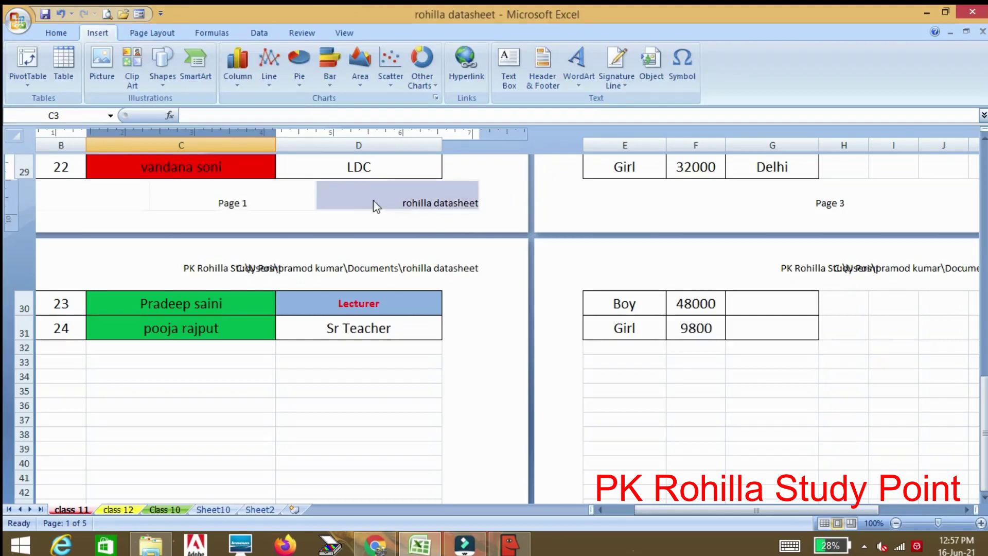
click(336, 198)
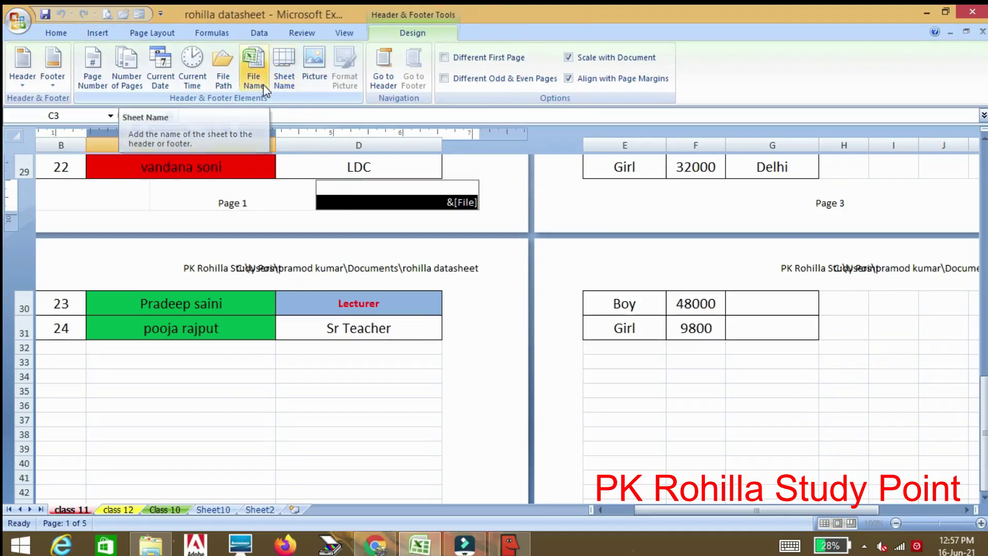
- Insert the logo picture into the right footer section, replacing the file name
click(317, 67)
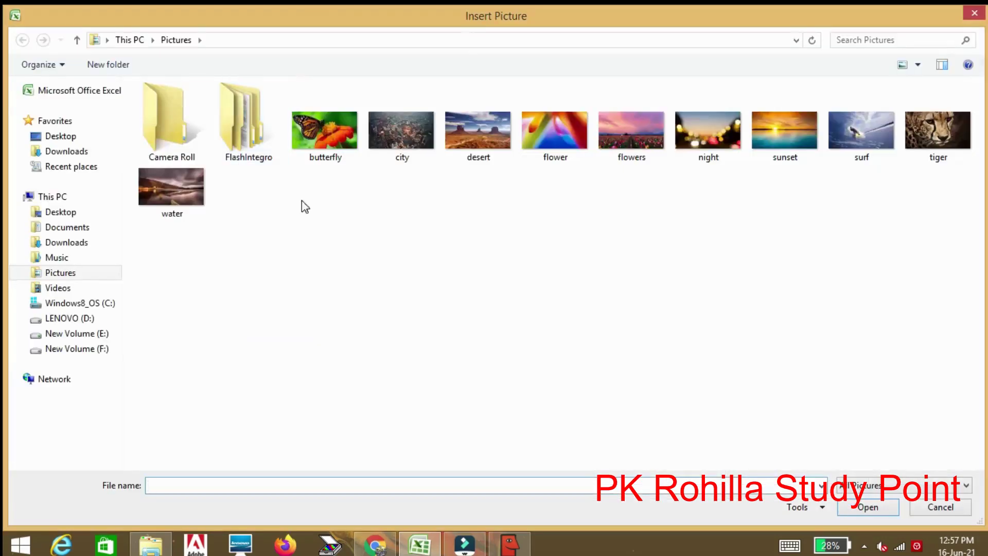
click(193, 187)
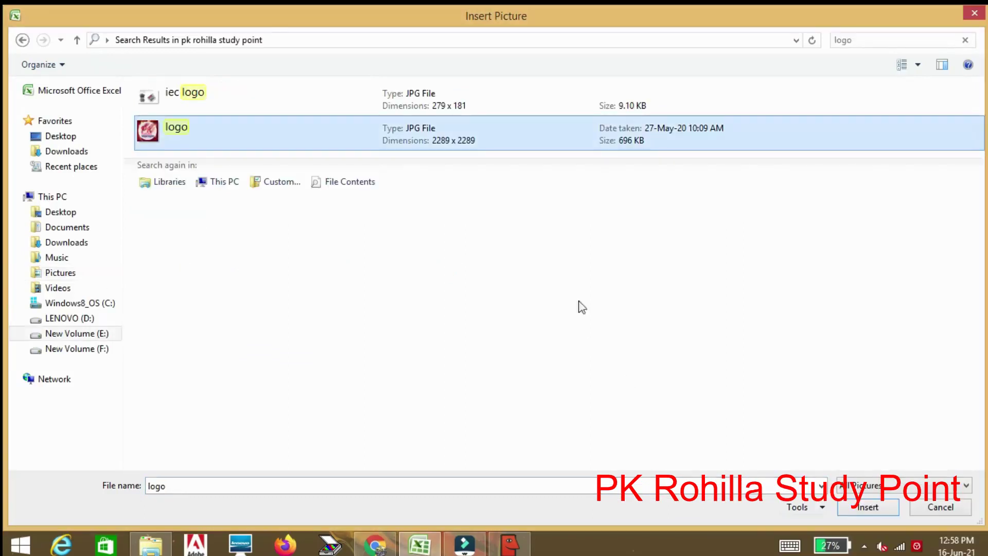
double_click(435, 128)
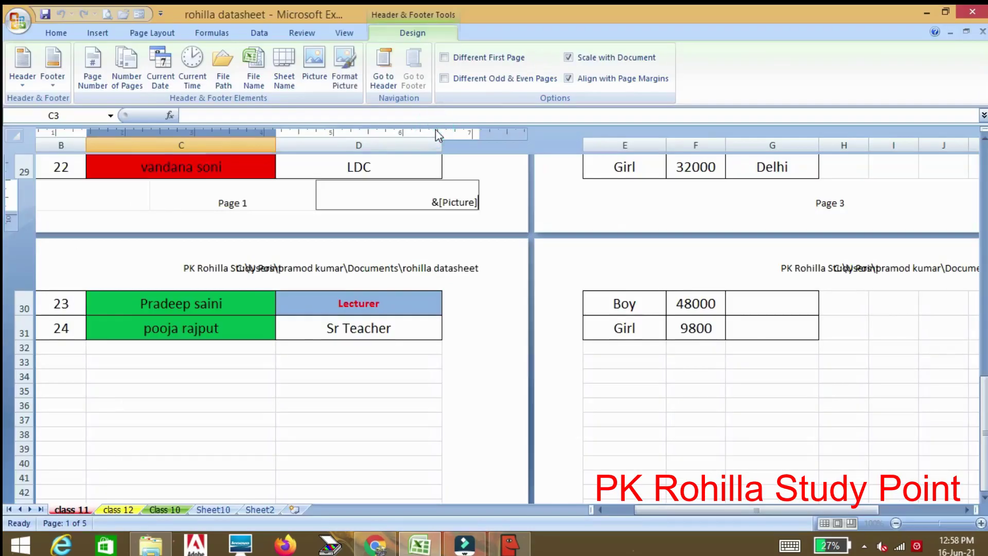
click(500, 310)
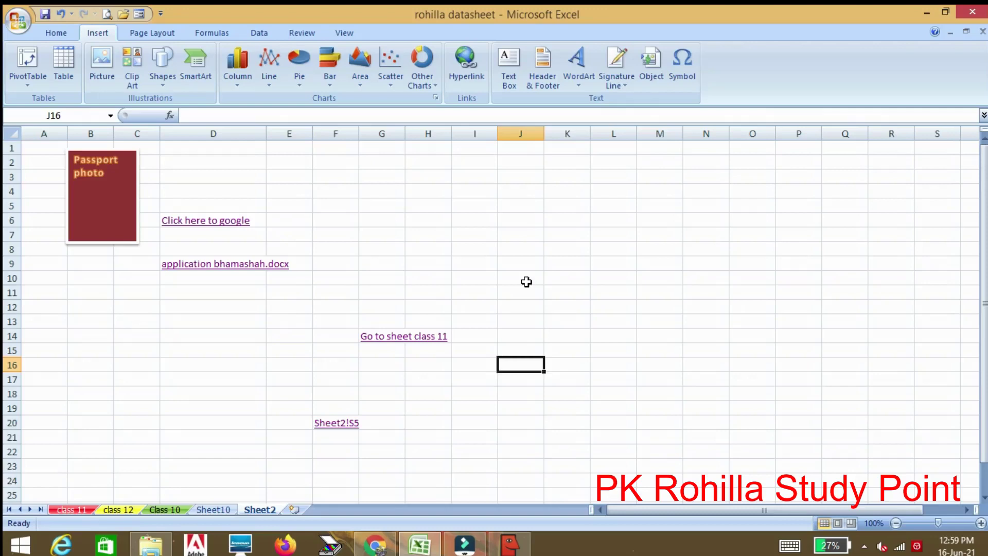
- Add an orange WordArt reading 'dkjfkdjfk jk' near cell J10 on Sheet2
click(524, 282)
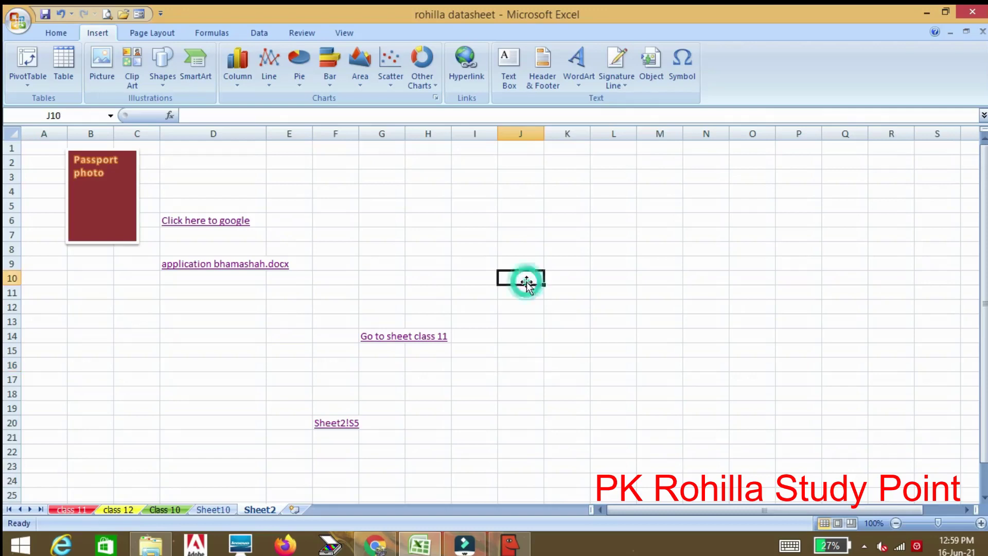
click(581, 82)
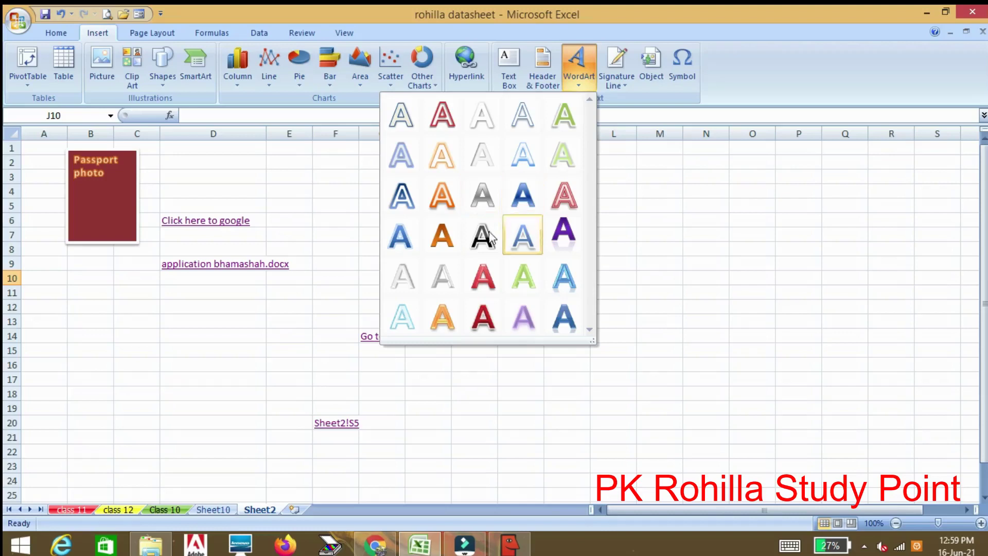
click(450, 238)
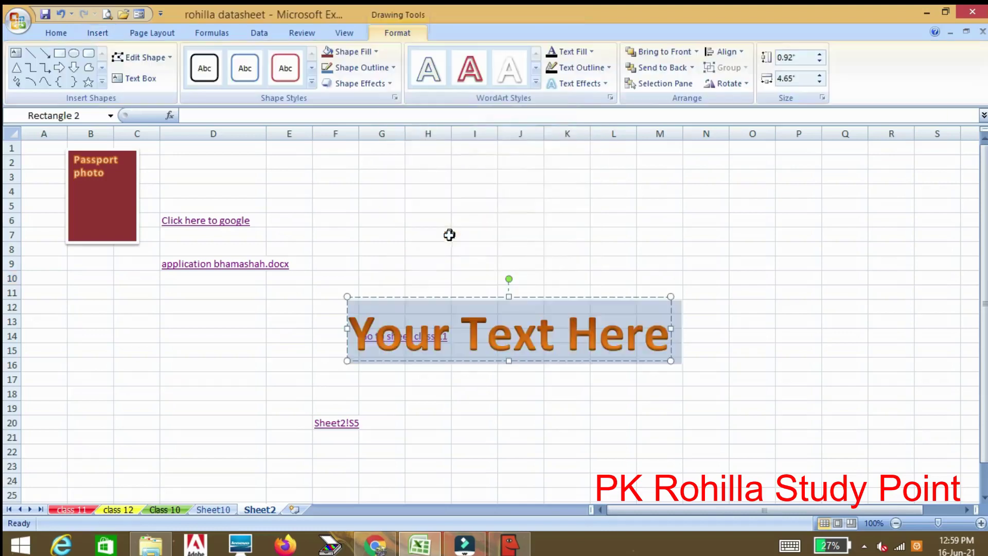
text(dkjfkdjfk jk)
click(538, 239)
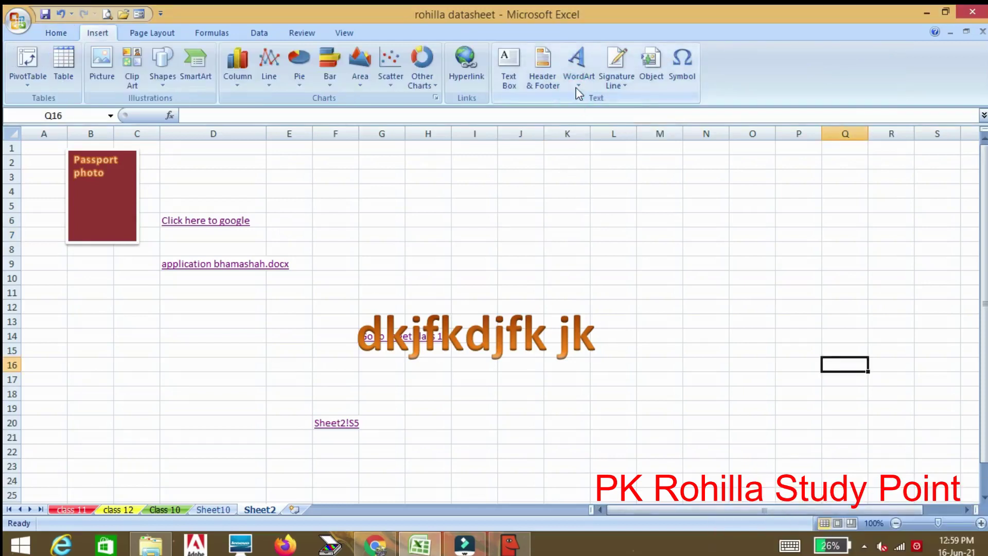
- Insert a second WordArt reading 'fjdjfdsfdsf' and move it up to rows 2–7
click(577, 77)
click(560, 129)
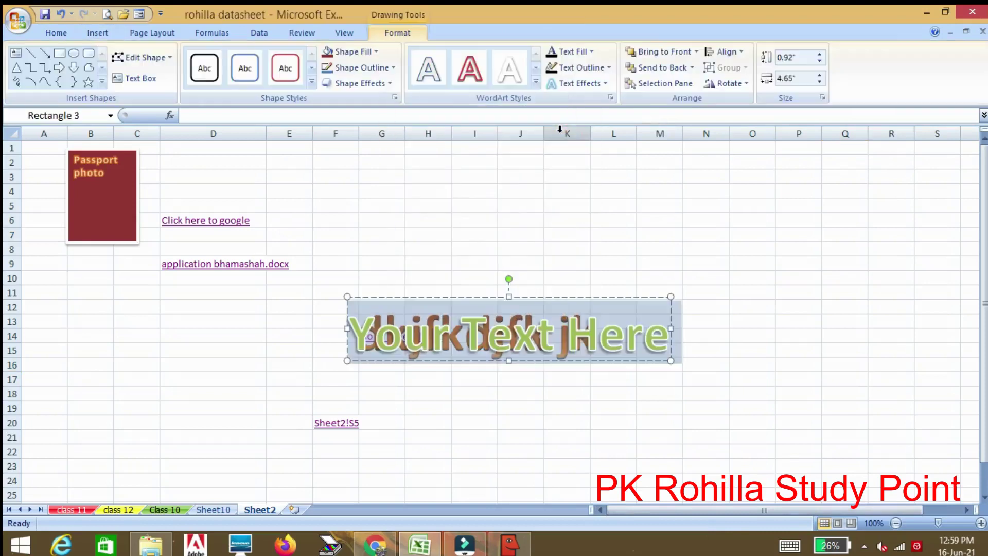
text(fjdjfdsfdsfk)
drag(493, 224, 491, 294)
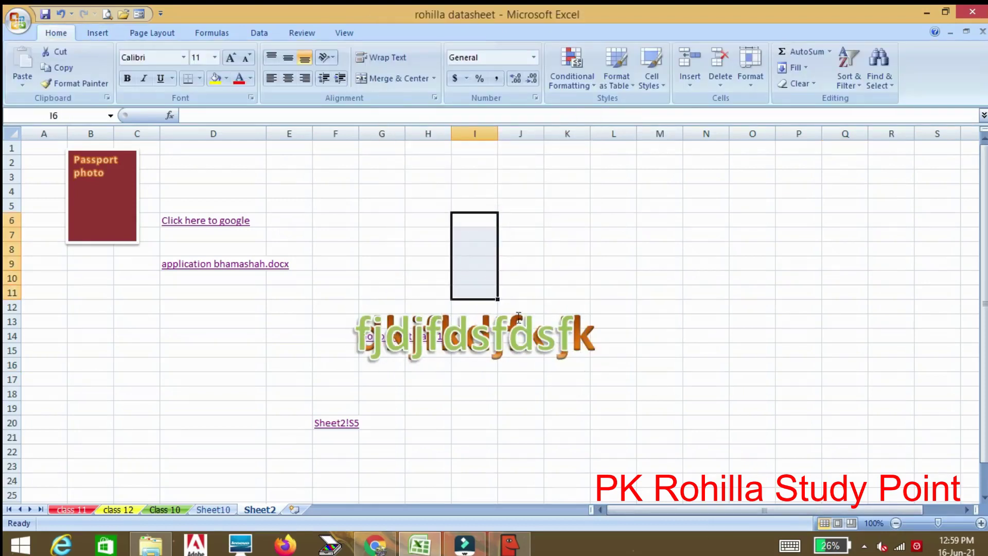
click(519, 316)
drag(533, 298, 569, 175)
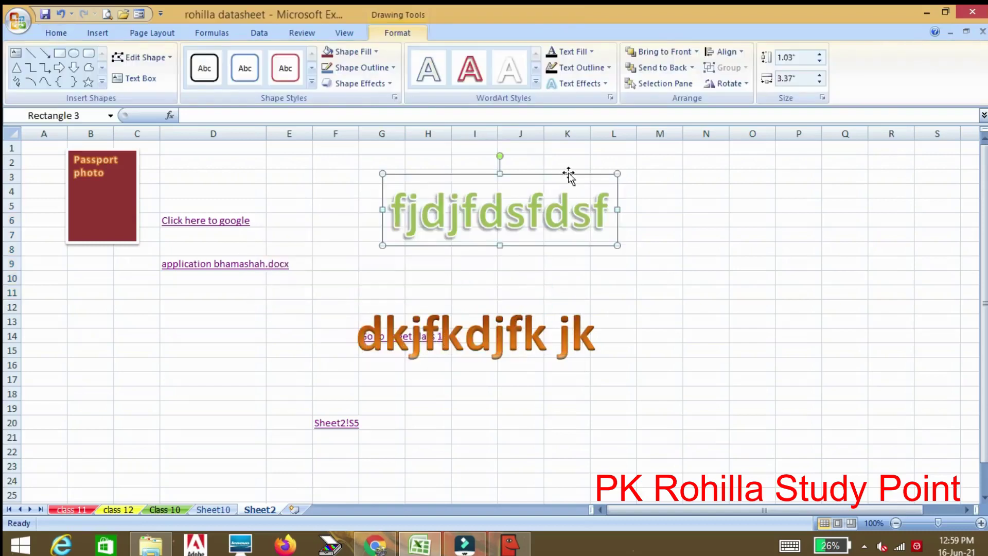
- Give the second WordArt a green text style and an orange-filled shape style
click(535, 81)
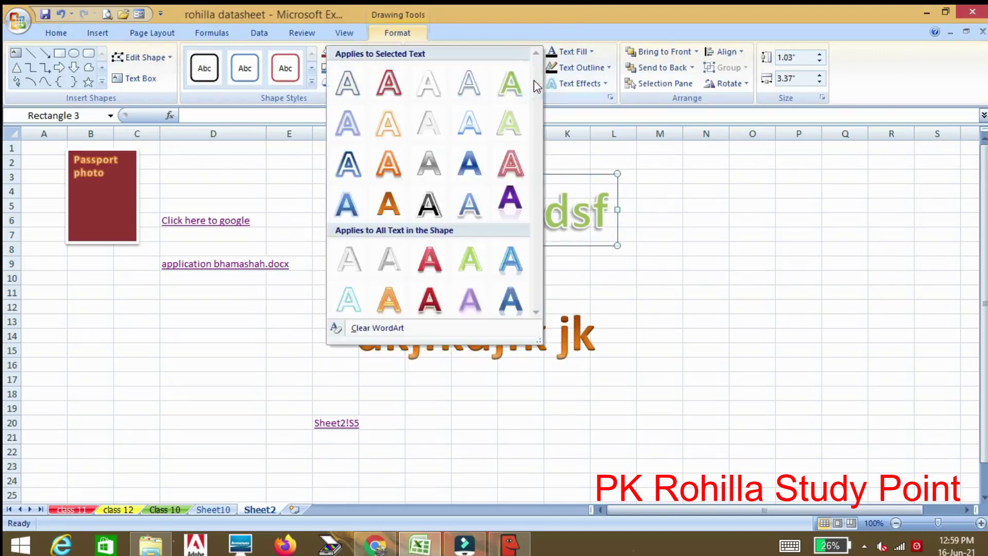
click(514, 100)
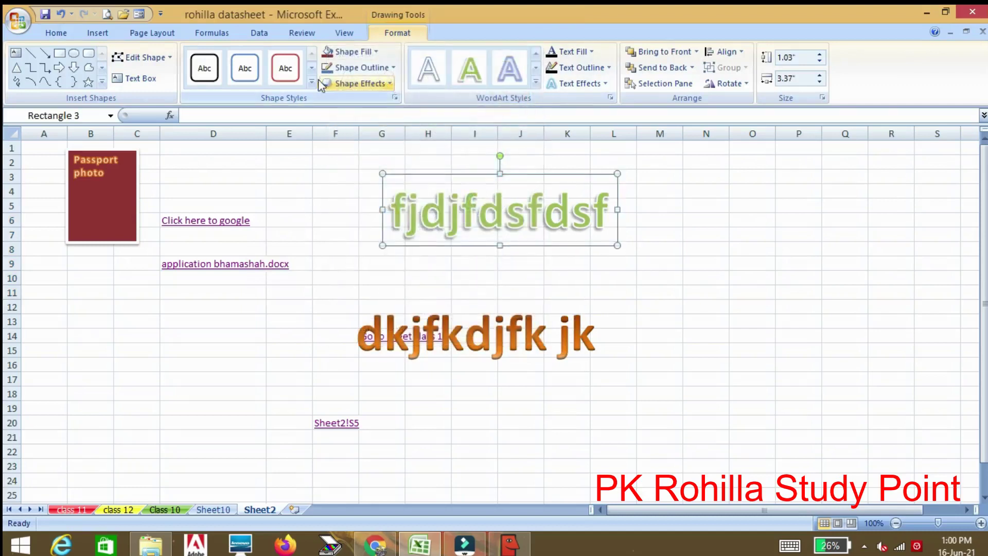
click(311, 80)
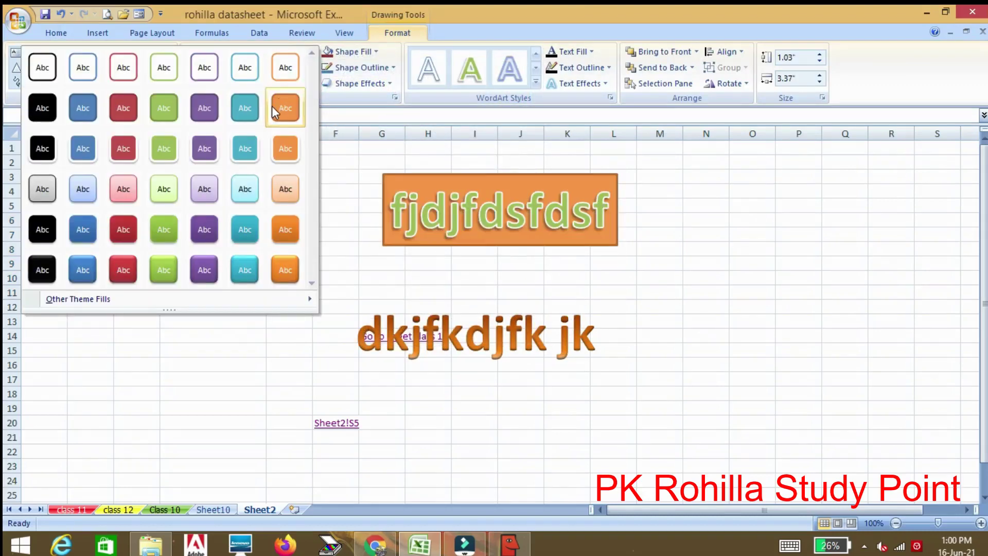
click(271, 106)
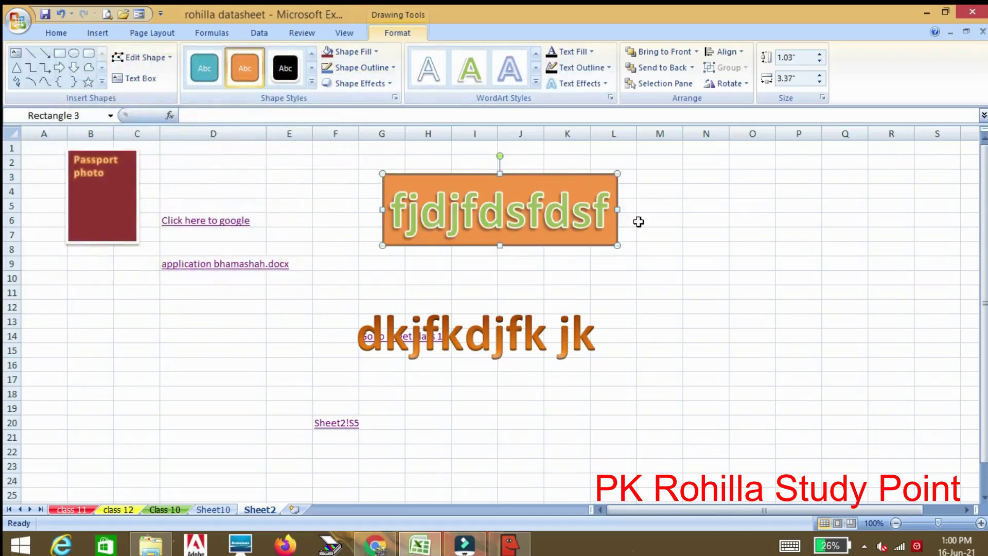
click(692, 220)
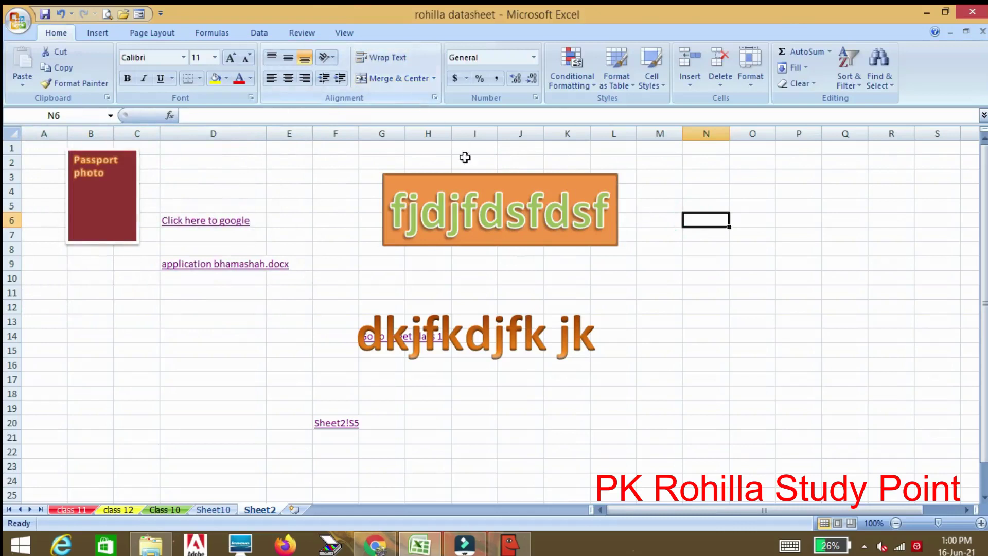
- From the Insert ribbon's Signature Line list, choose Add Signature Services
click(91, 34)
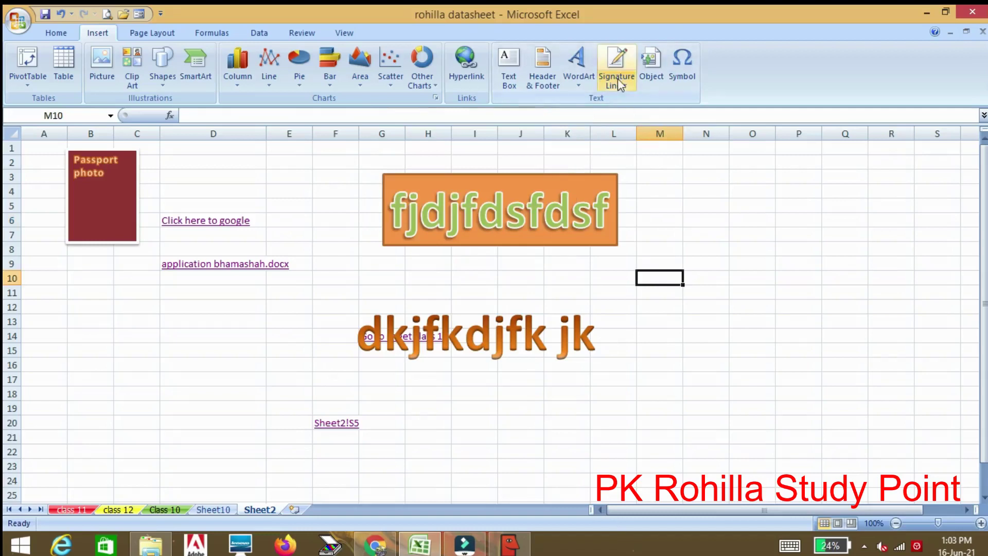
click(613, 85)
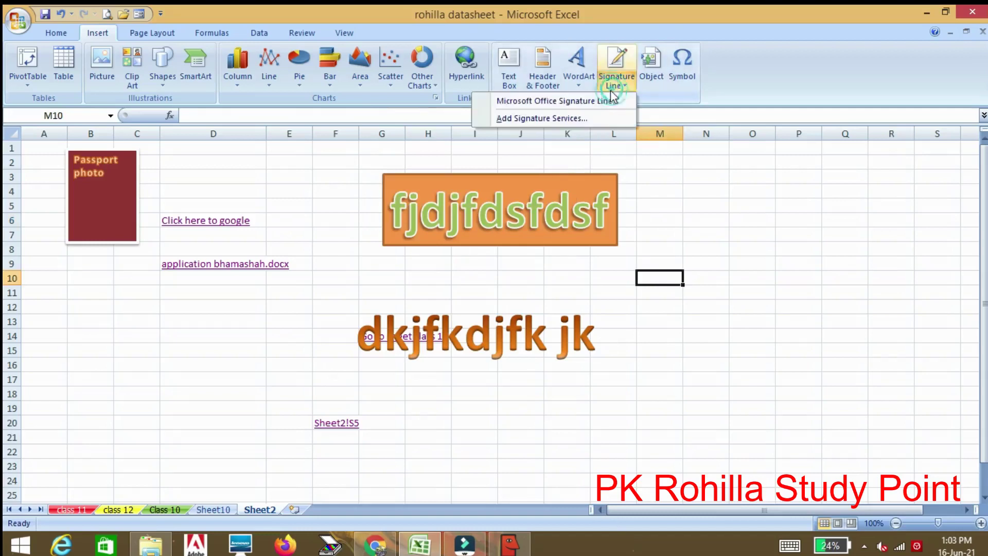
click(610, 119)
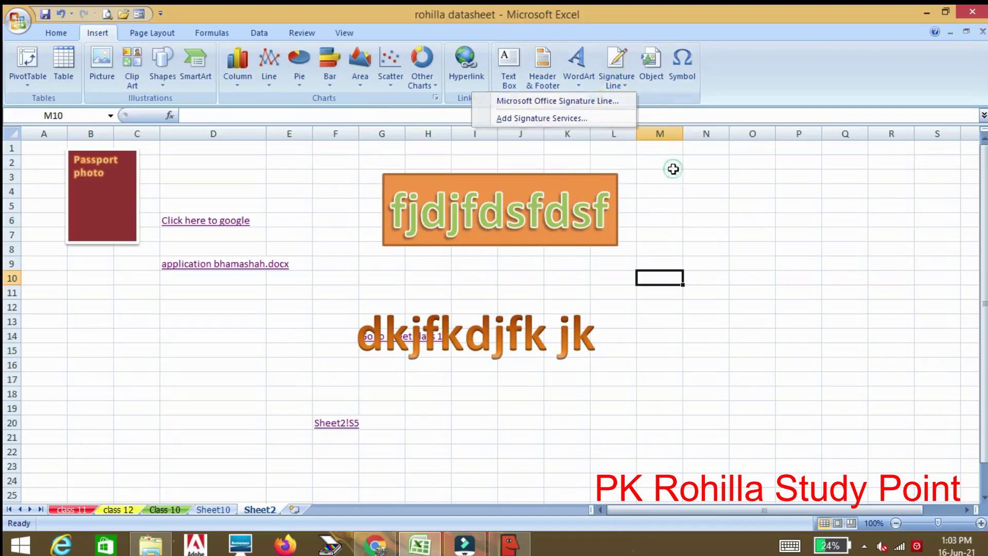
- View the digital signature services help page in Chrome, scrolling through its providers and back up
click(390, 538)
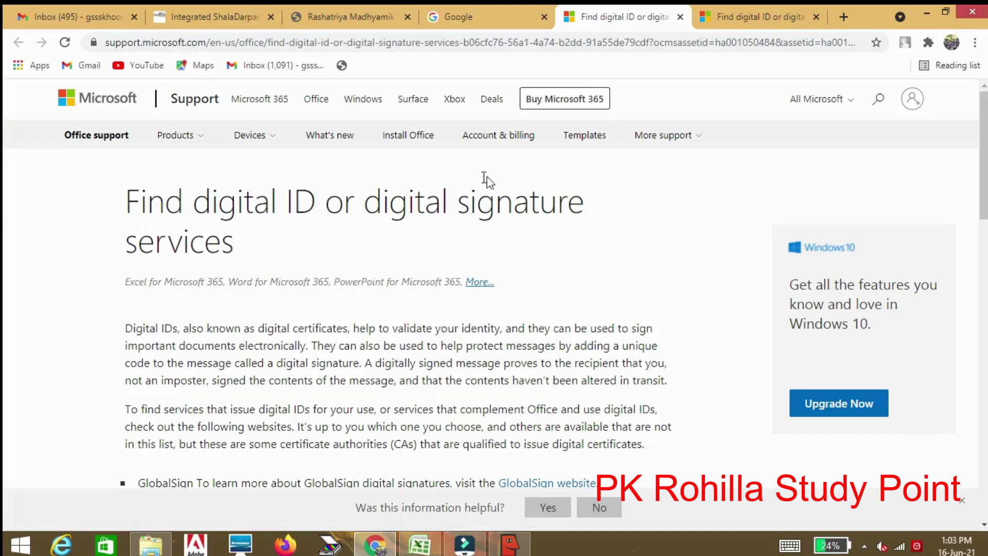
scroll(442, 263, down, 2)
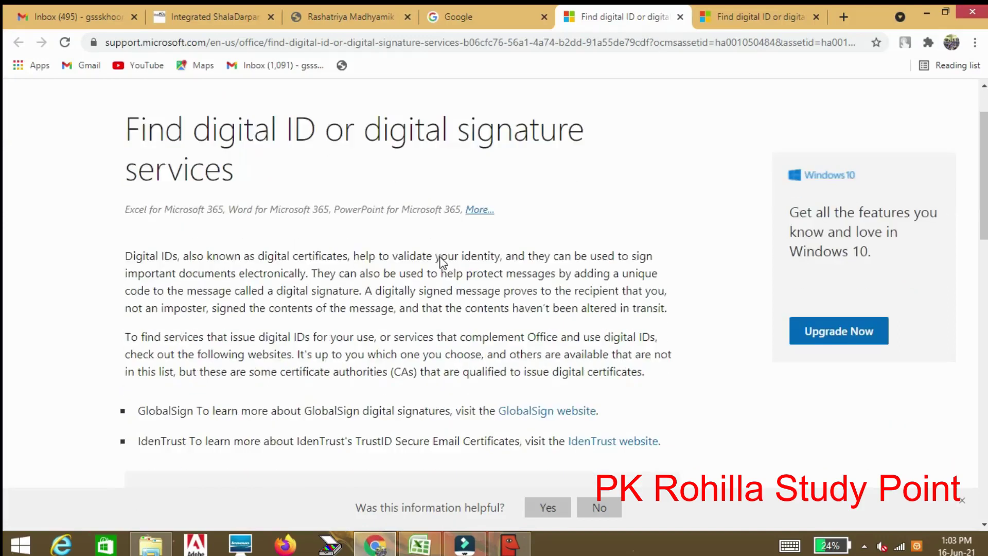
scroll(432, 265, down, 3)
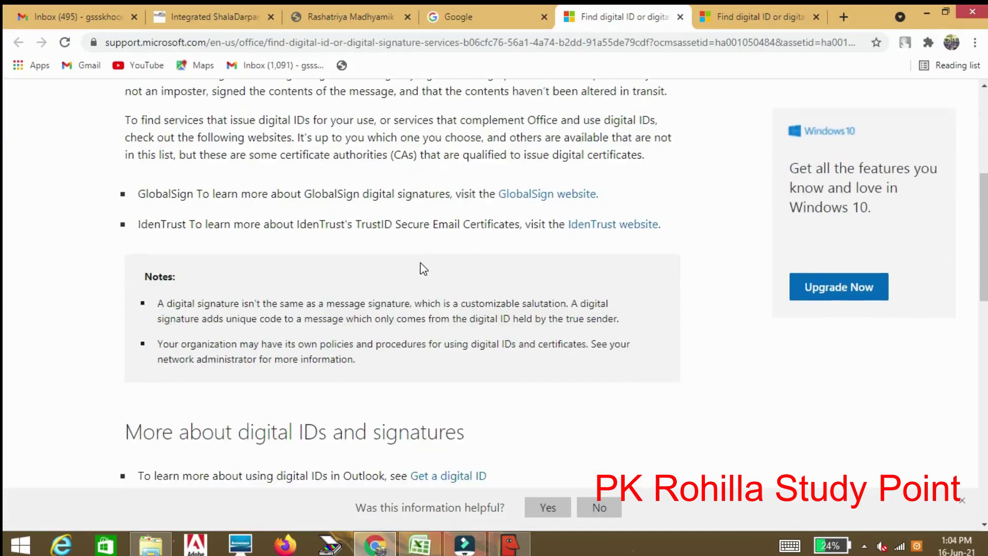
scroll(422, 268, down, 2)
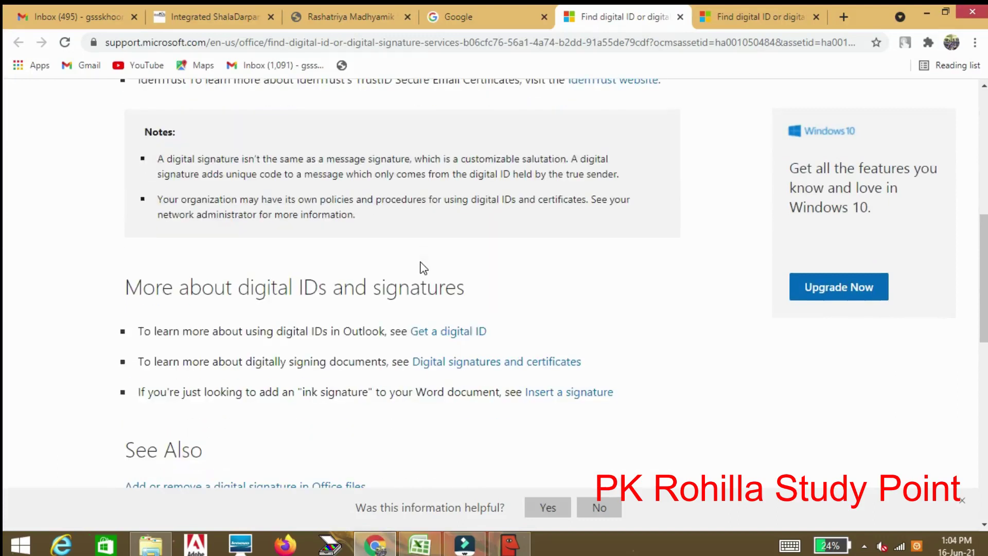
scroll(423, 268, up, 1)
scroll(421, 261, up, 3)
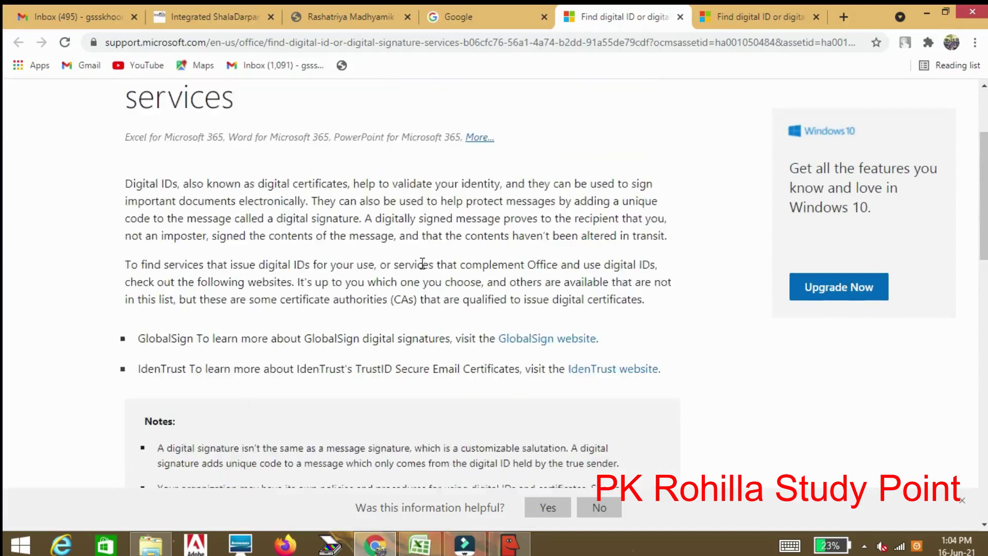
scroll(423, 260, up, 1)
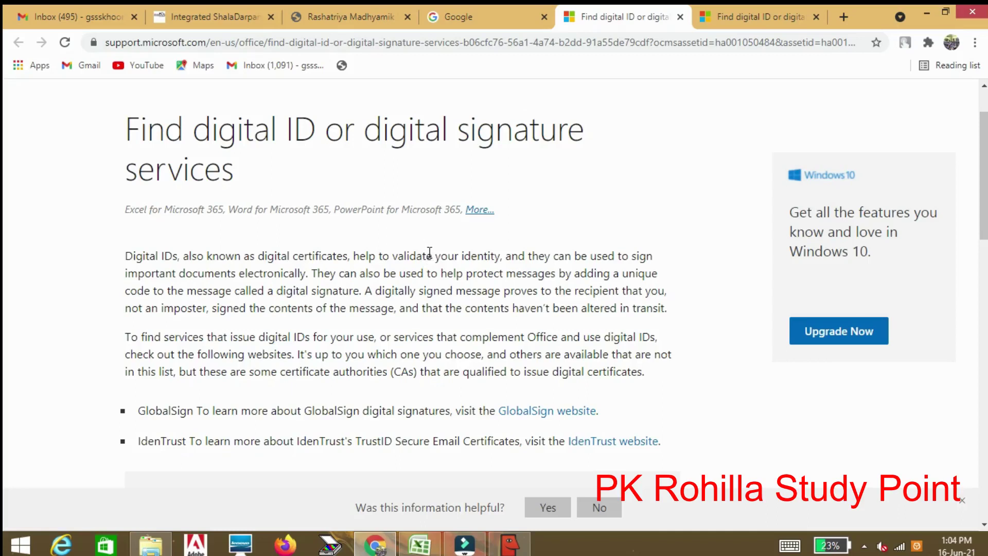
- Embed the Syllabus-09-2021 PDF from the syllabus folder as an object at cell M3
click(420, 545)
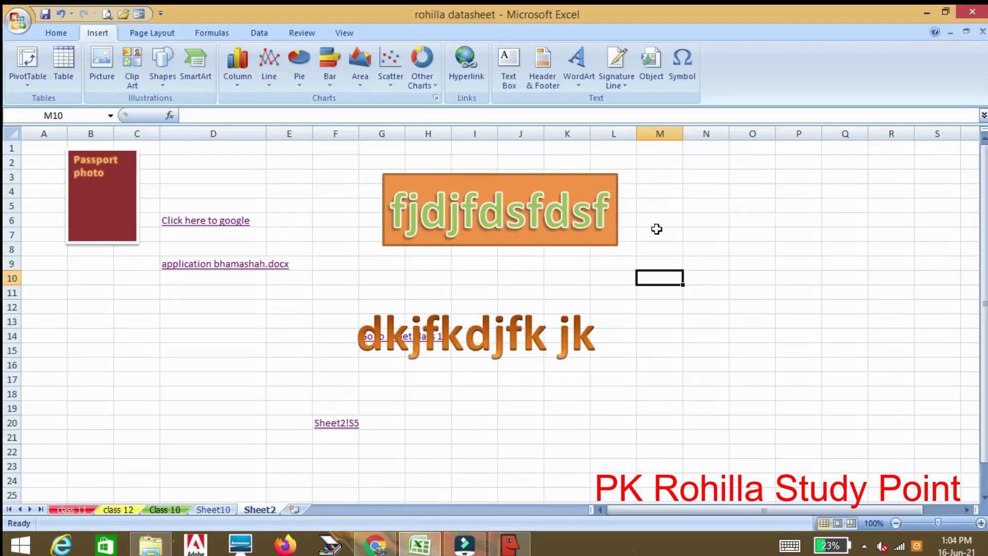
click(660, 174)
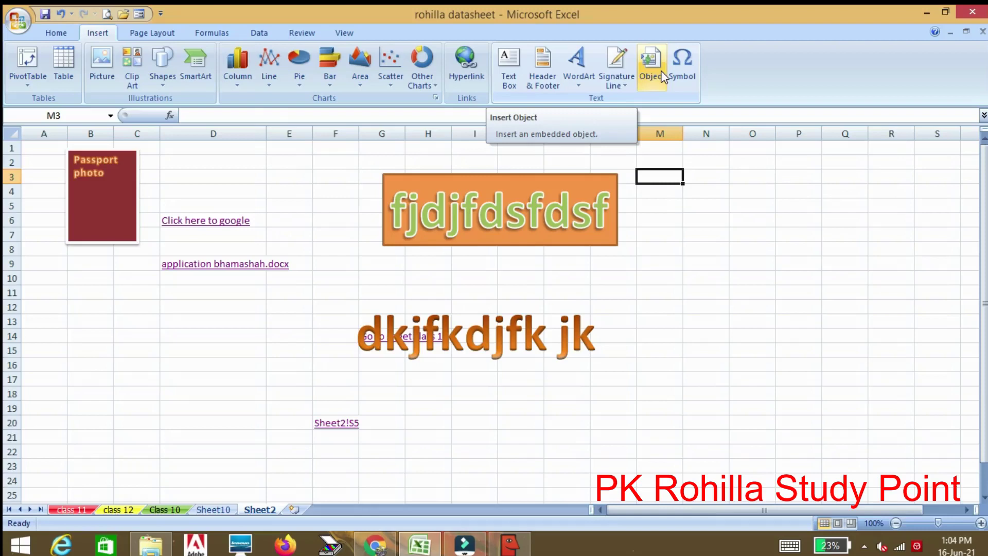
click(653, 72)
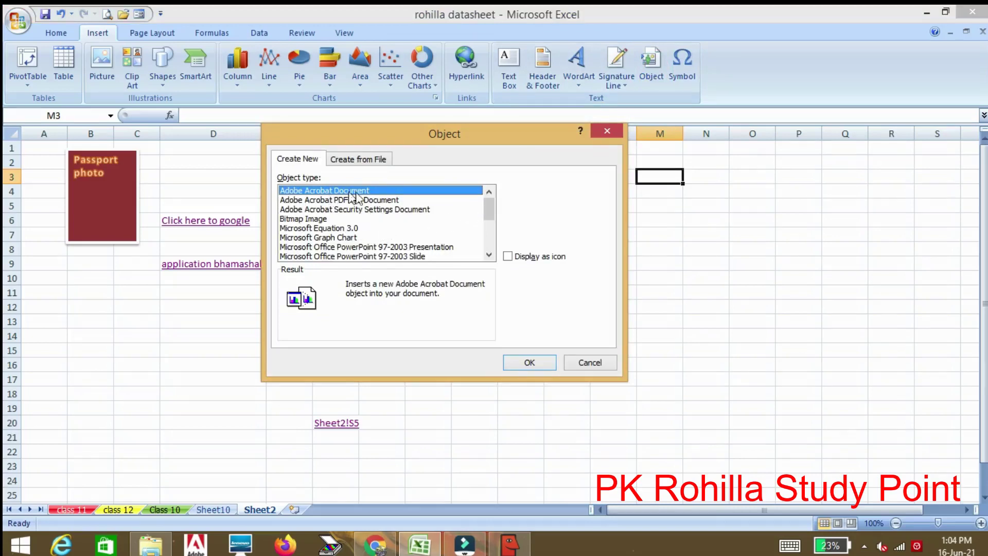
click(533, 362)
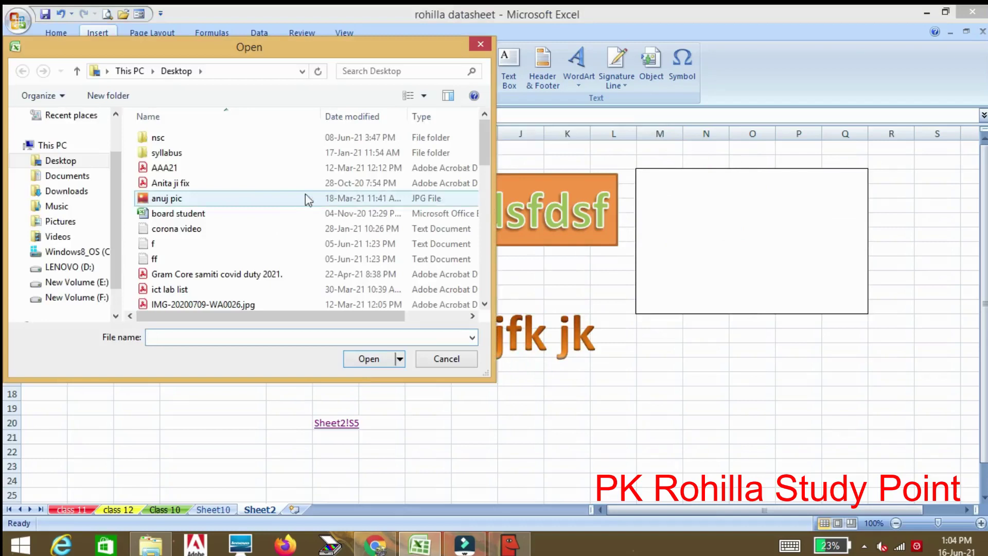
double_click(182, 153)
click(182, 153)
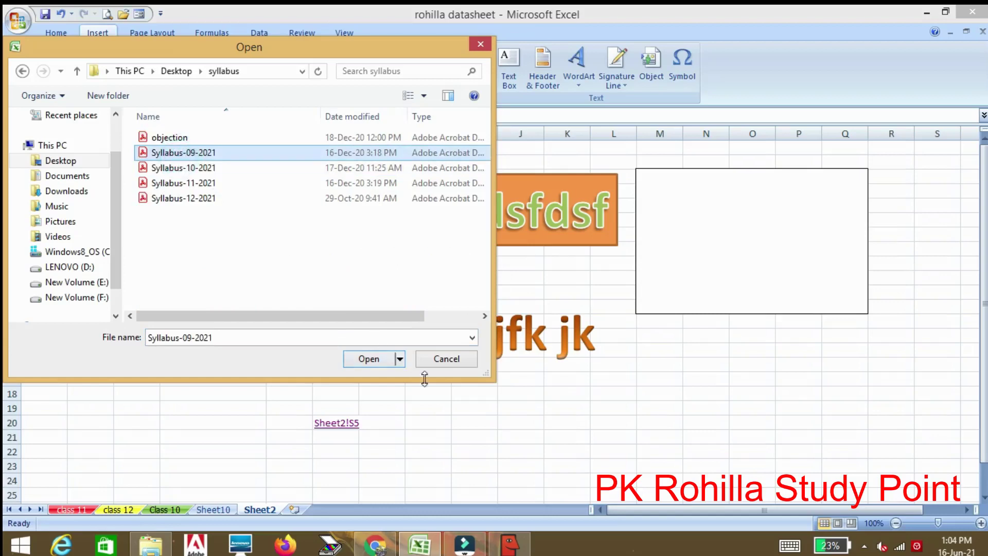
click(369, 358)
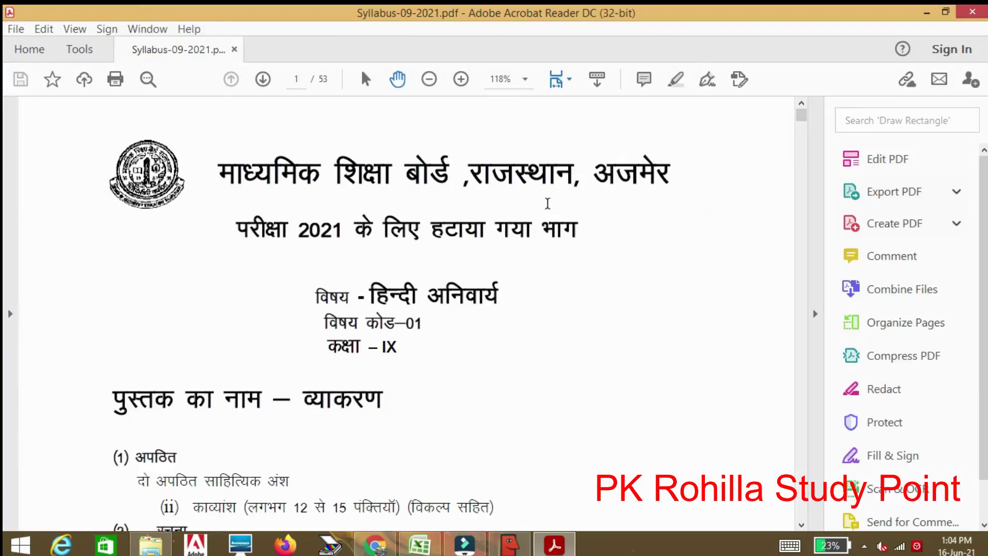
- Close the Acrobat viewer and delete the embedded PDF object
key(alt+F4)
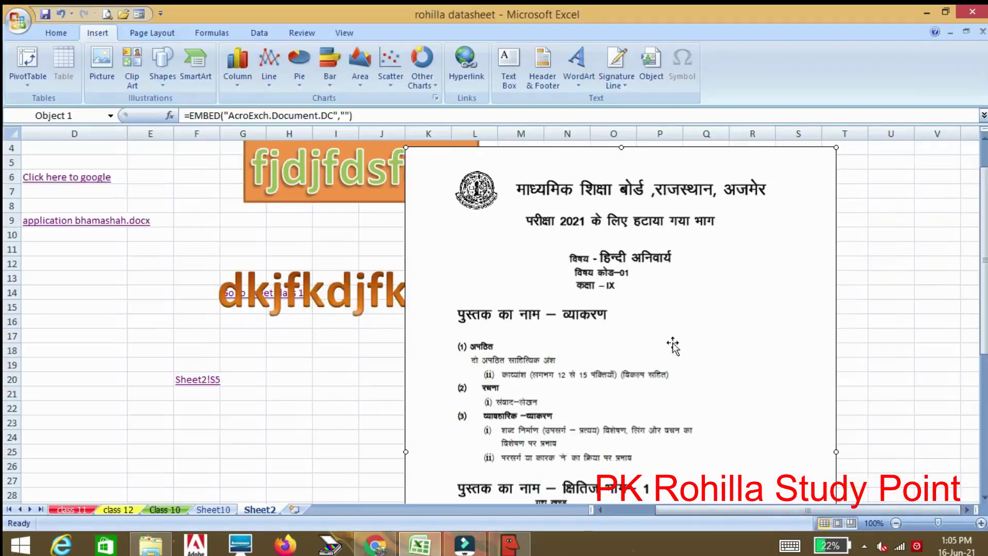
scroll(579, 305, down, 1)
scroll(585, 293, up, 2)
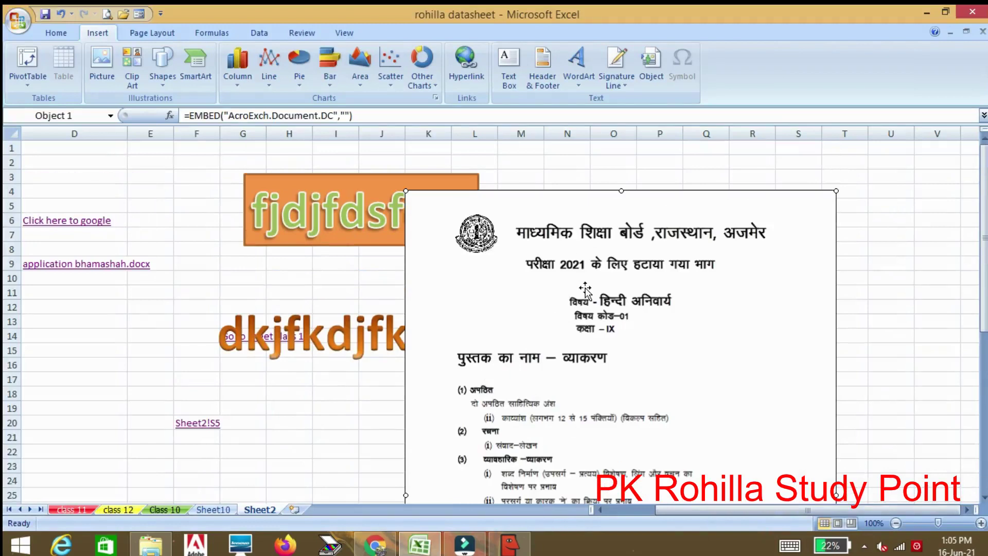
key(Delete)
- Insert a blank embedded Microsoft Word Document object on Sheet2
click(651, 66)
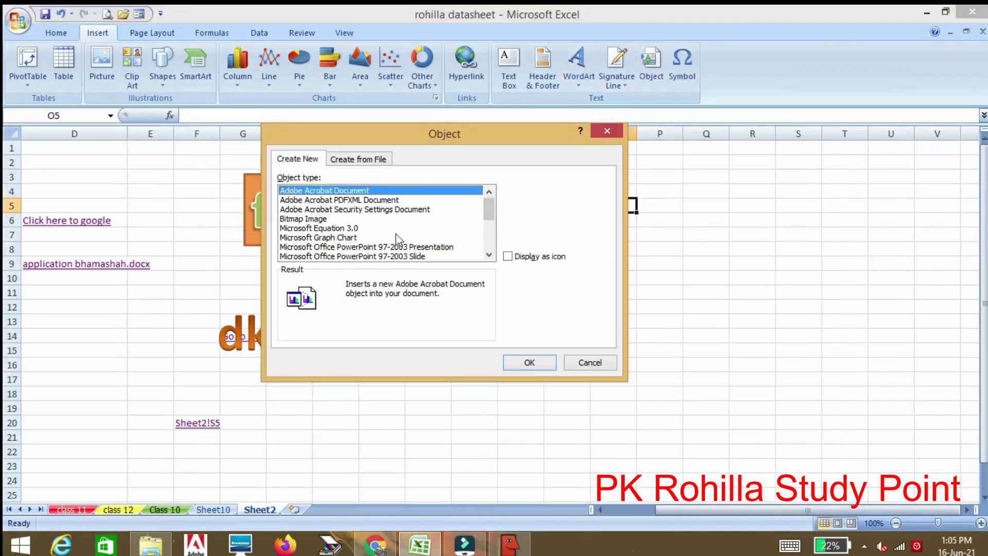
scroll(396, 229, down, 1)
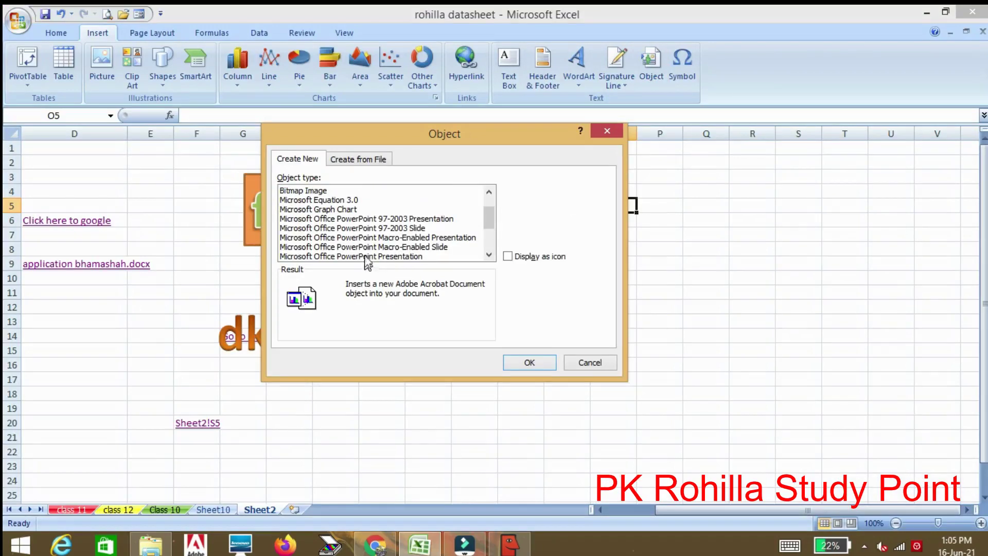
scroll(370, 238, down, 2)
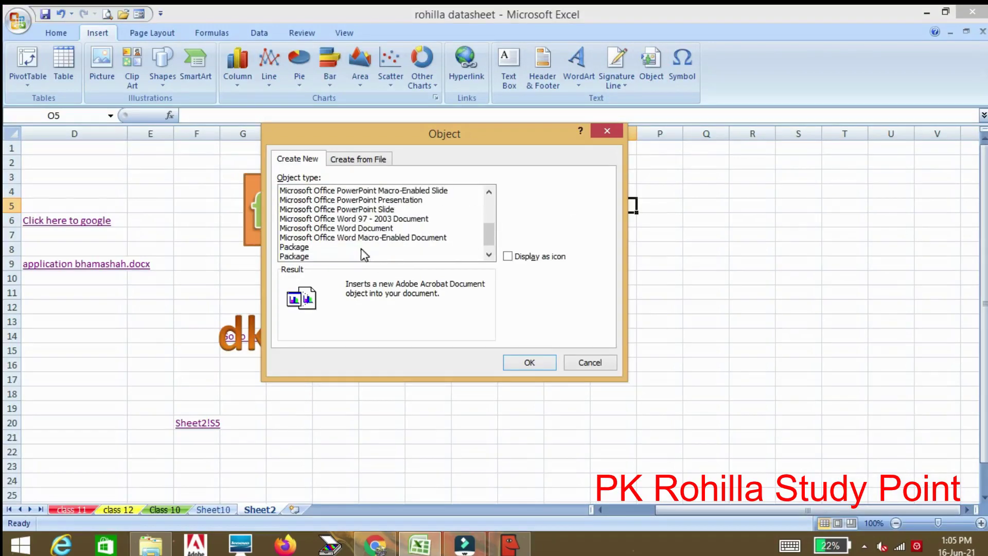
click(369, 229)
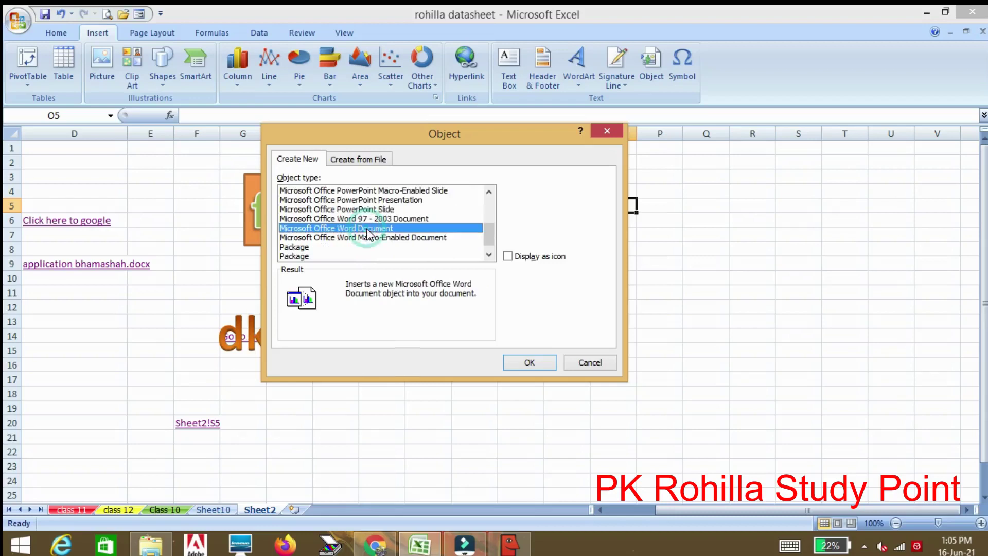
click(520, 364)
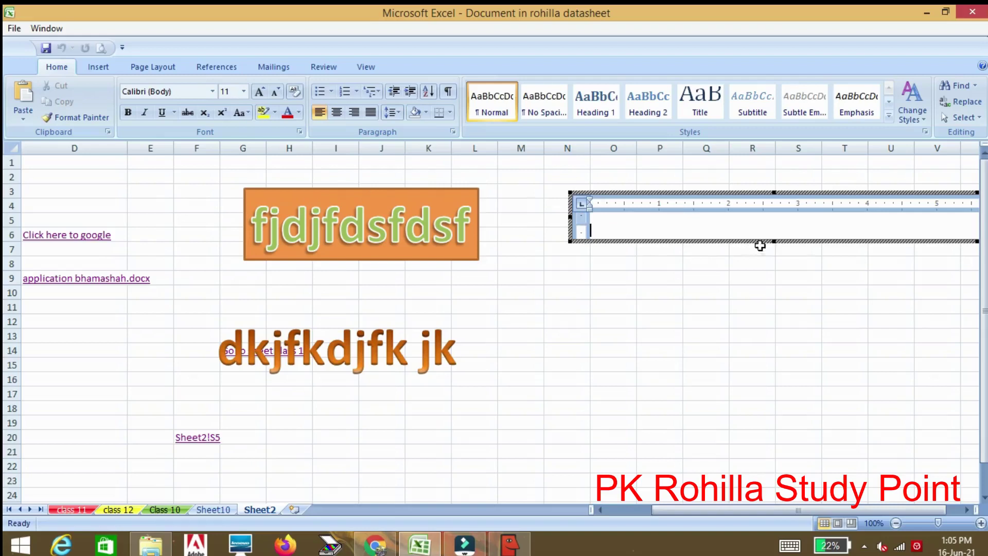
- Stretch the Word object down to about row 9 and type 'fgdgdgdgdgdgdgfg ggg' into it
drag(771, 240, 770, 282)
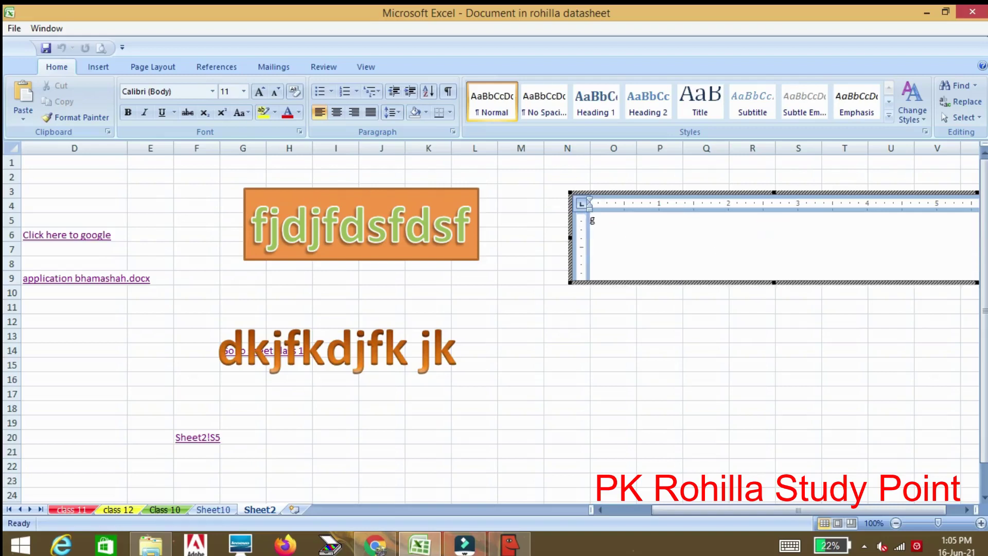
text(fgdgdgdgdgdgdgfg ggg)
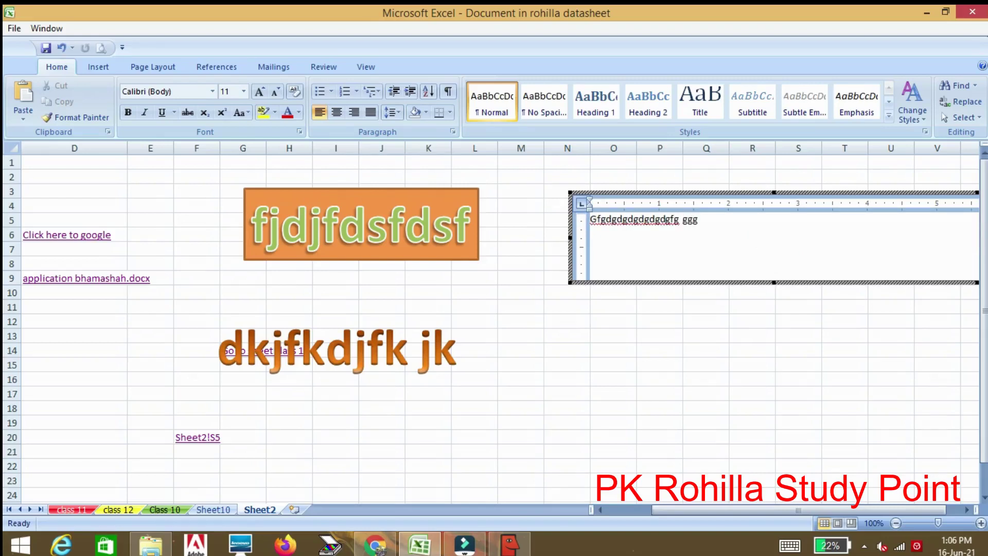
click(666, 323)
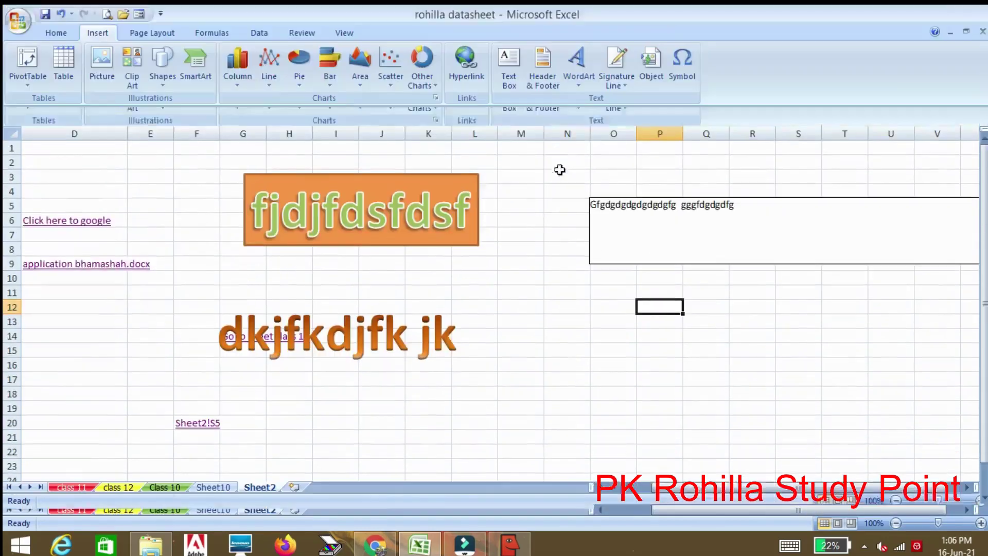
click(638, 202)
- Insert the Omega symbol Ω from the Symbol font into cell M12
click(520, 306)
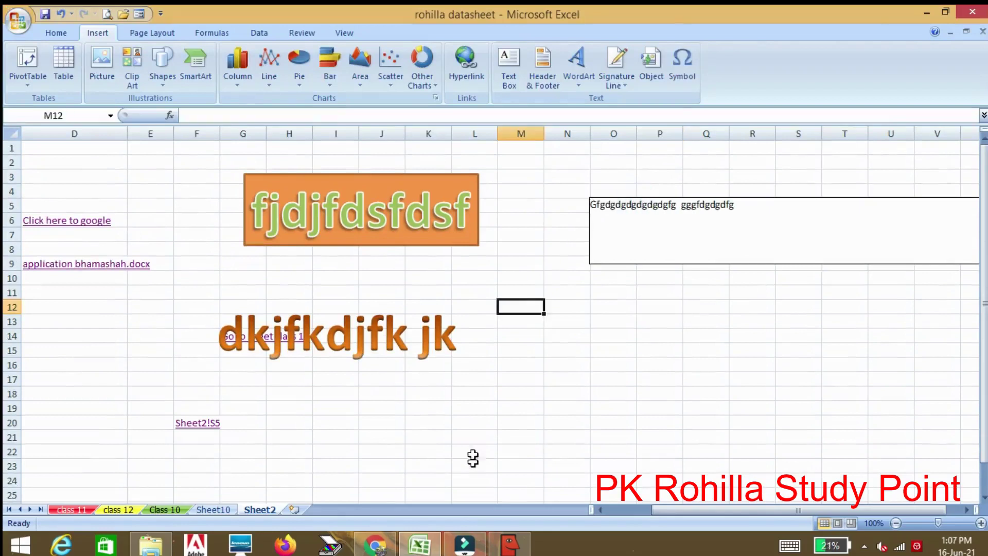
click(689, 63)
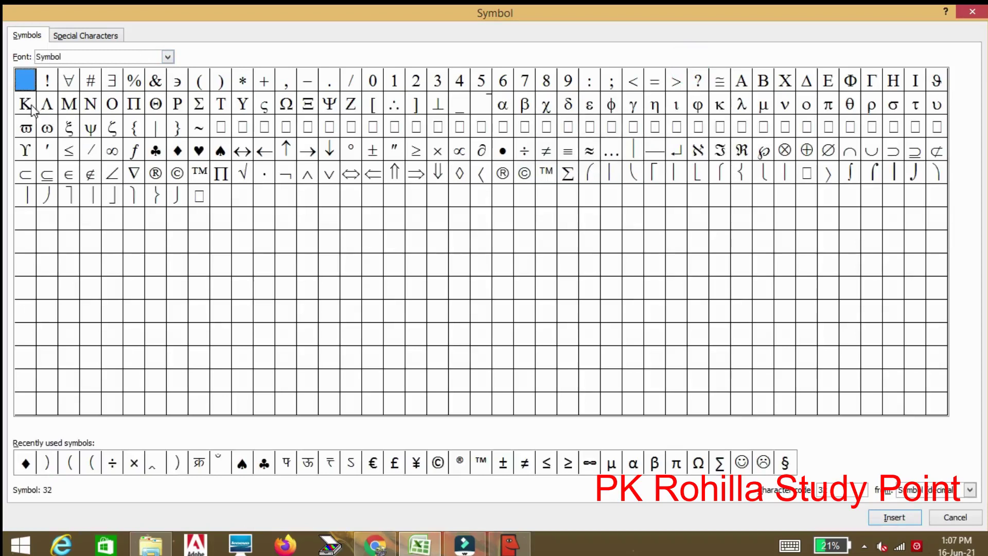
drag(32, 109, 177, 151)
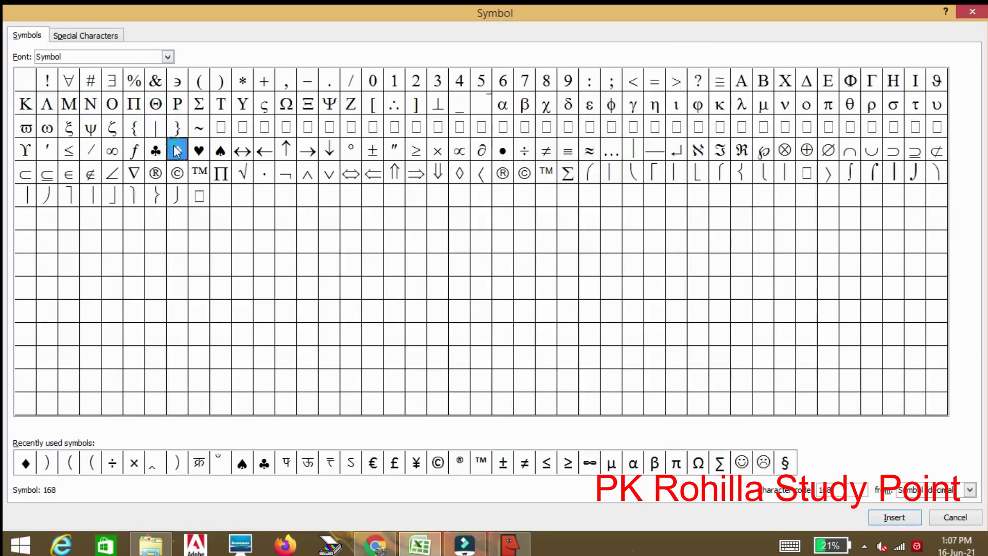
drag(177, 151, 135, 151)
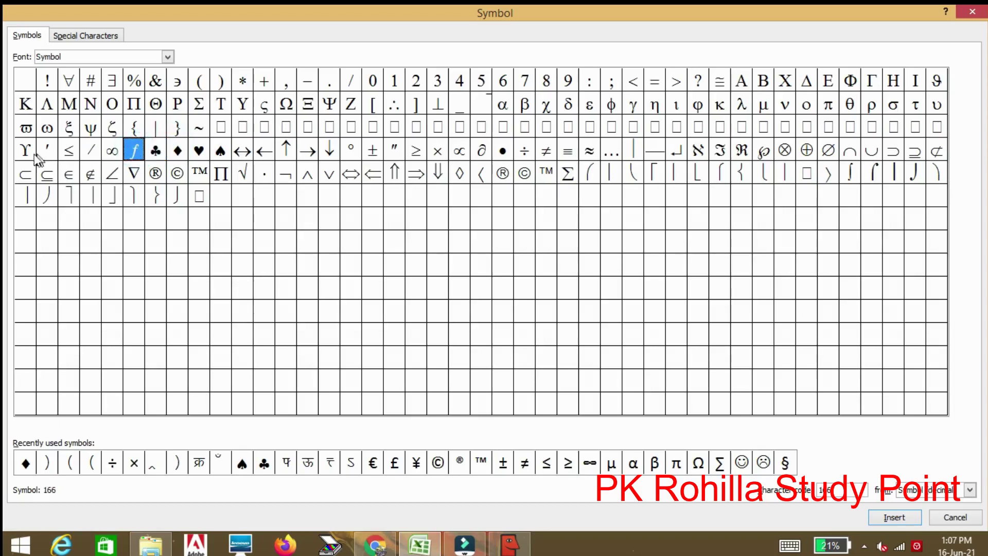
drag(35, 154, 26, 150)
click(287, 105)
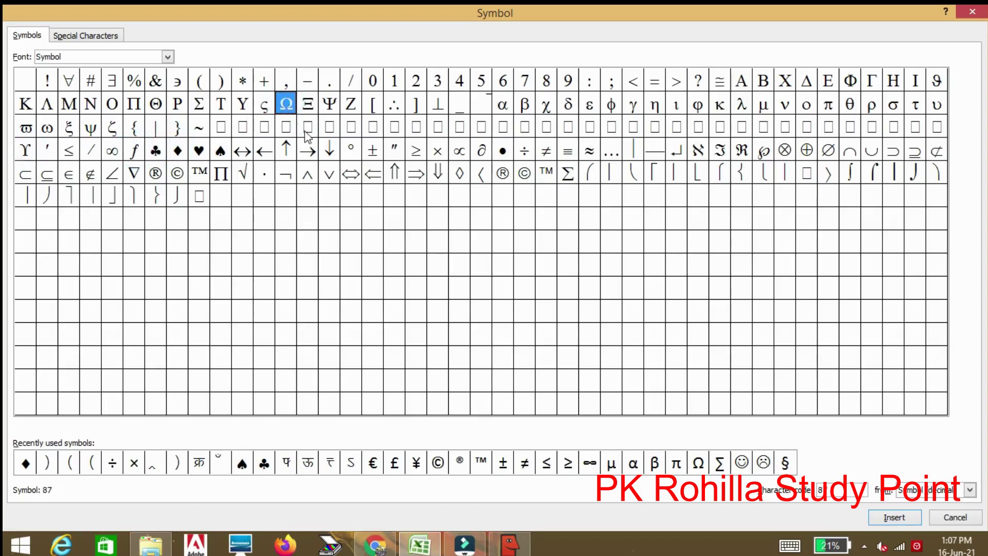
click(888, 521)
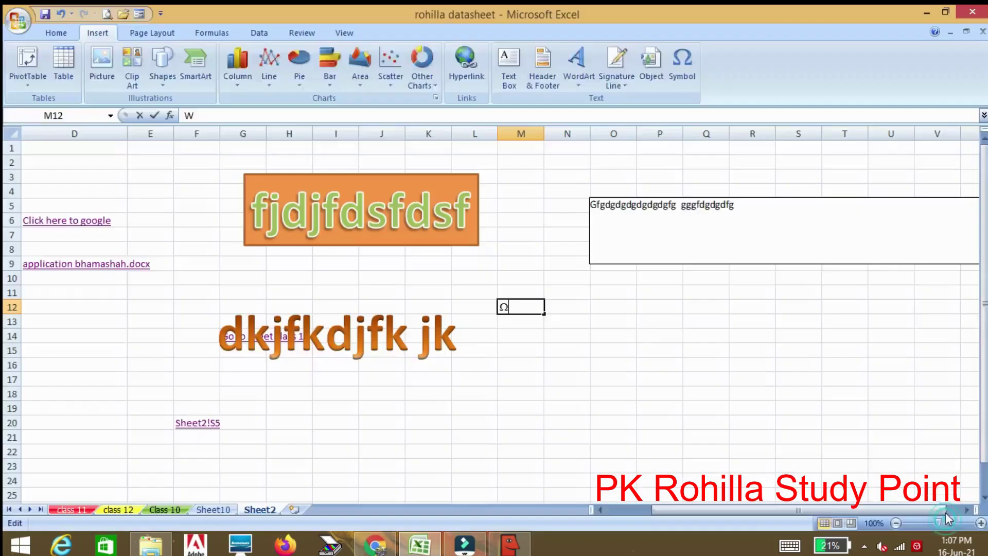
click(949, 518)
click(507, 307)
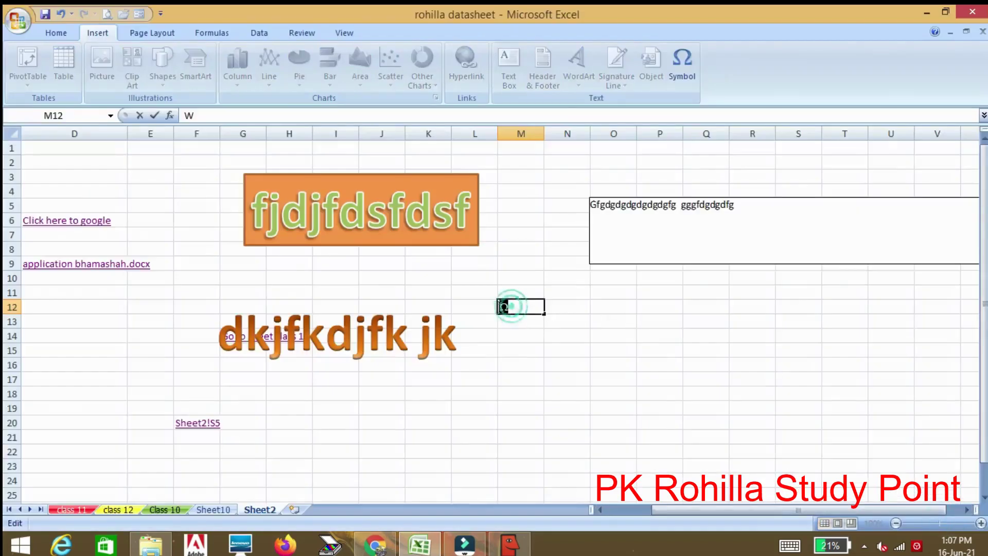
click(511, 349)
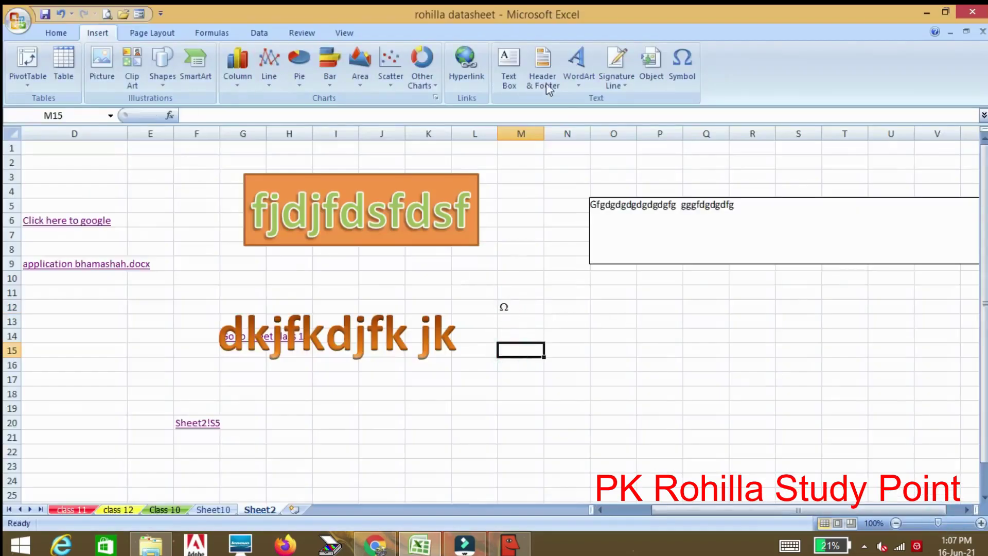
click(692, 75)
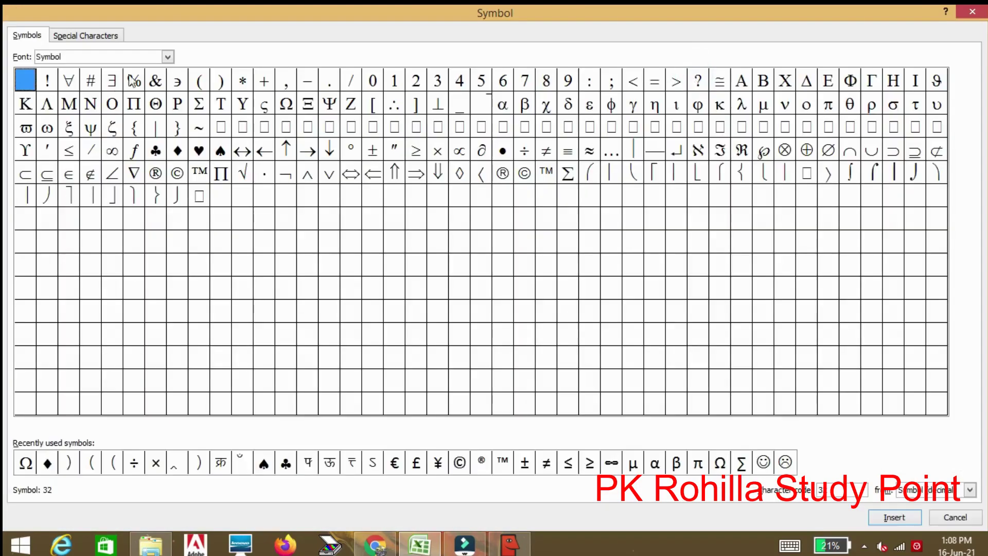
click(168, 58)
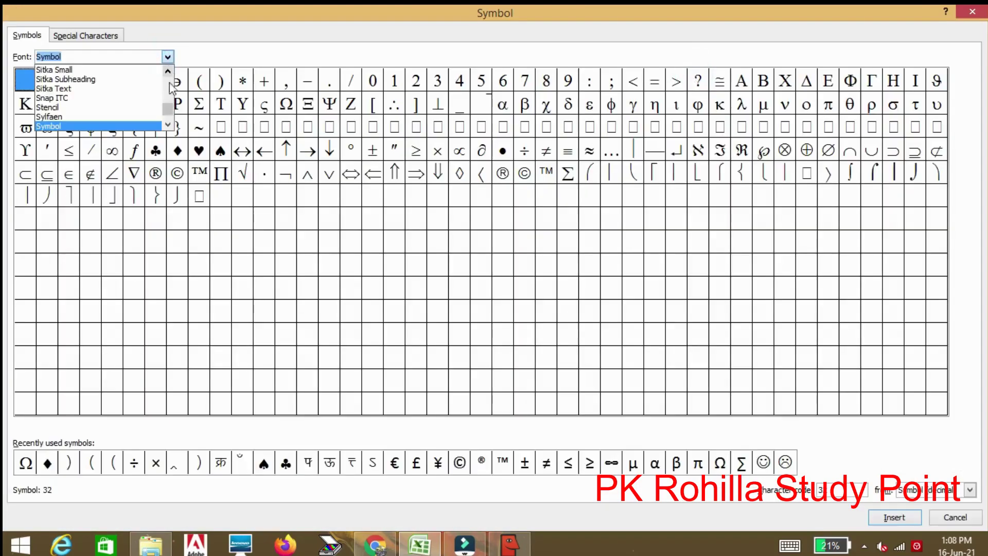
click(170, 105)
scroll(126, 109, up, 5)
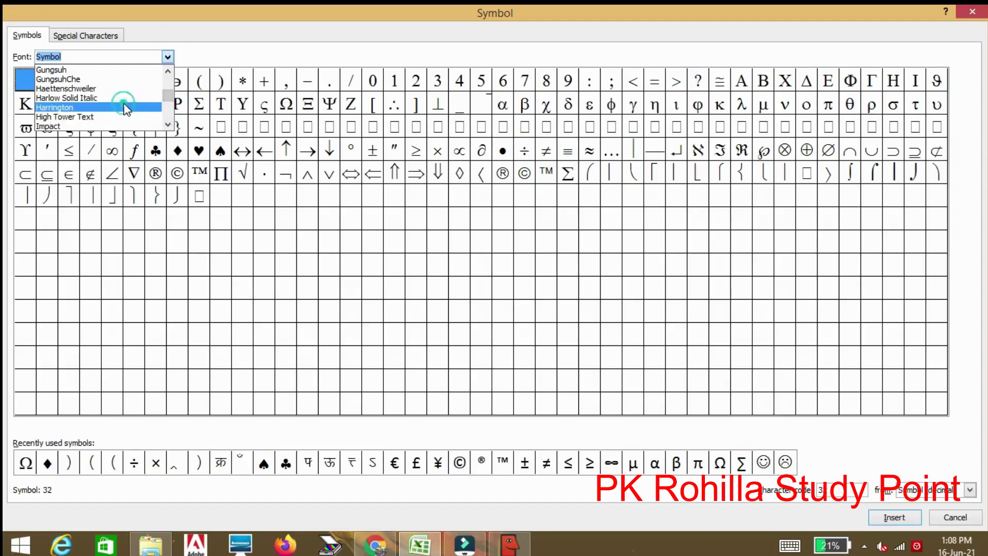
click(123, 105)
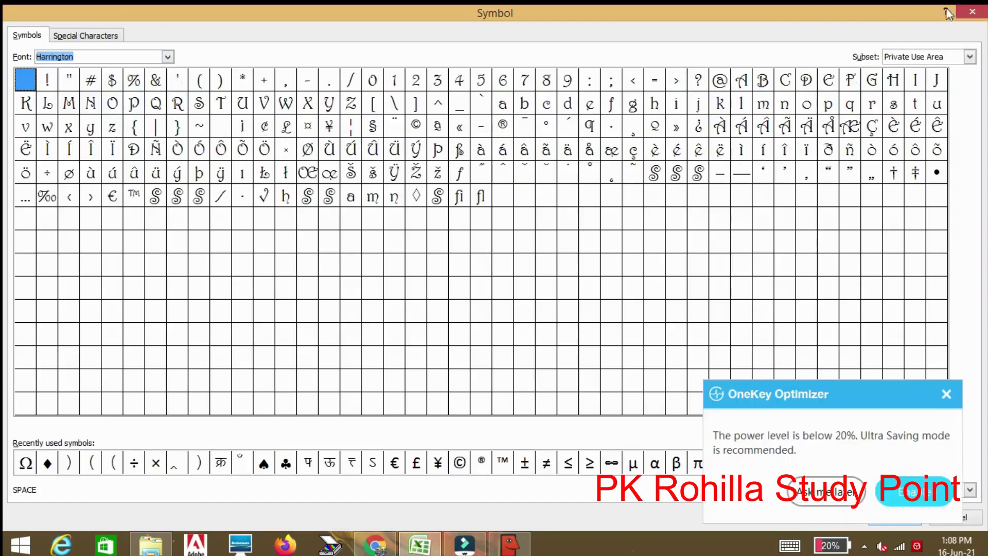
click(972, 13)
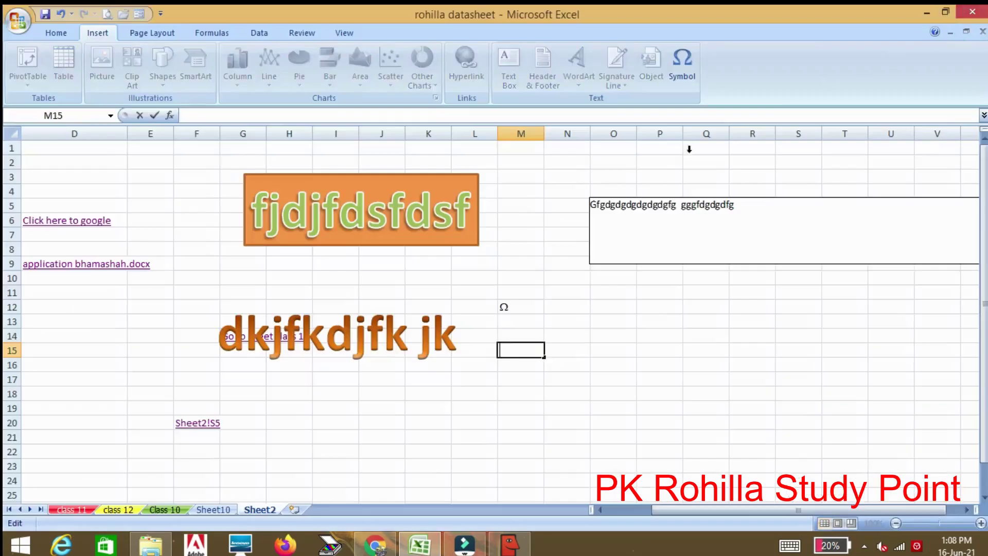
click(572, 295)
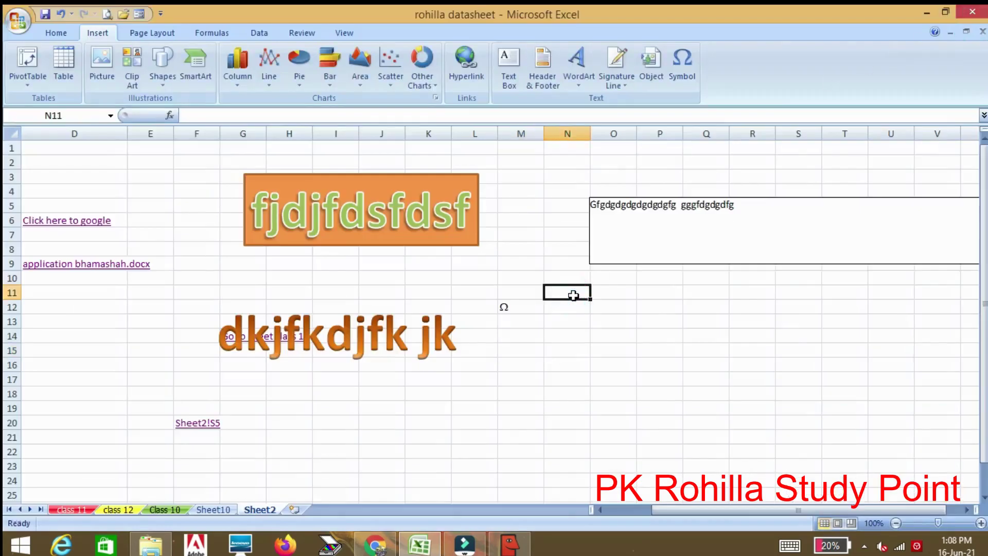